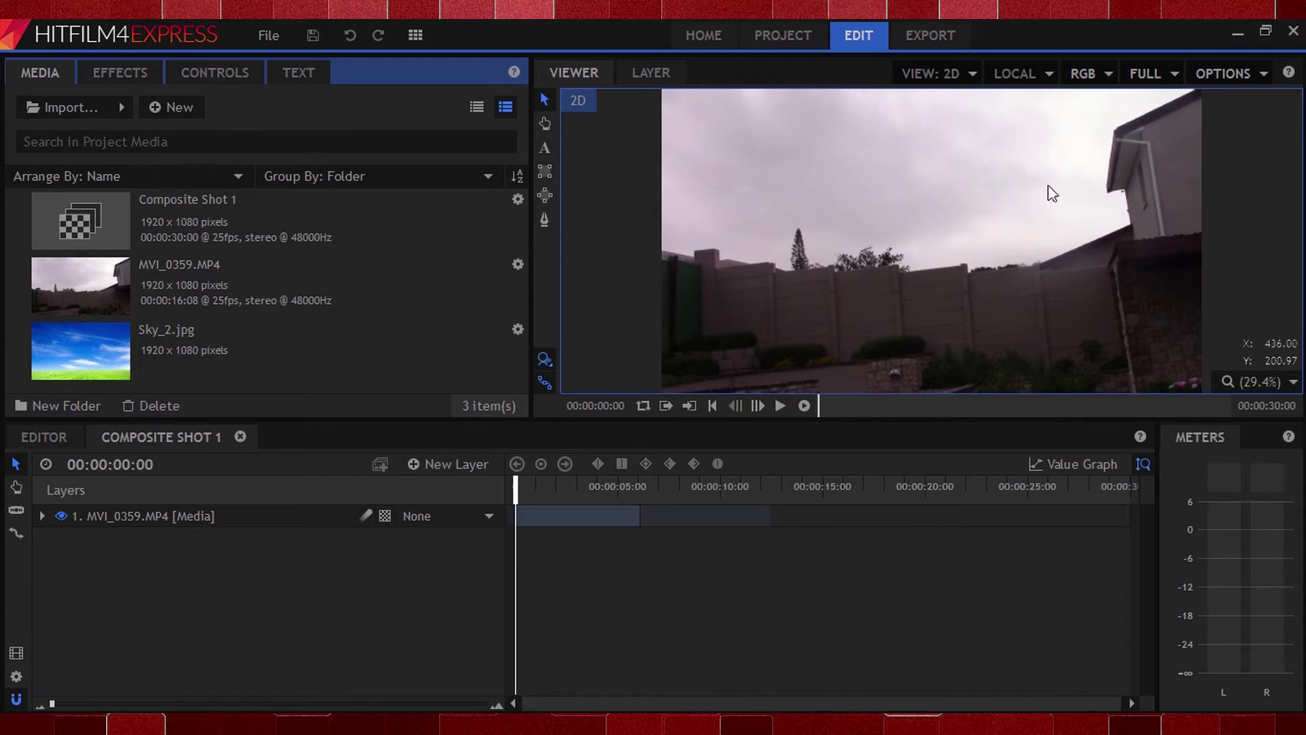
Step: Apply the Luminance Key effect from the Keying category to the MVI_0359.MP4 layer
{"action": "left_click", "coordinate": [120, 73]}
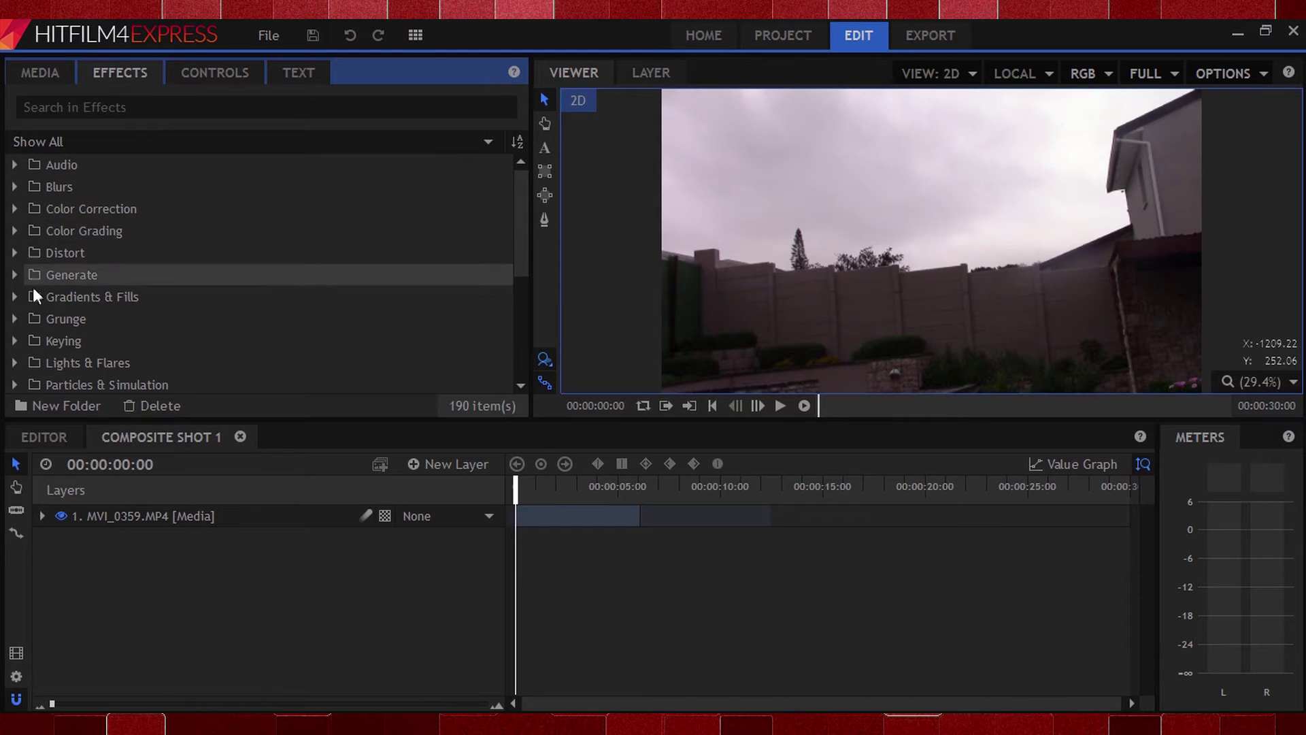
{"action": "left_click", "coordinate": [23, 339]}
{"action": "scroll", "coordinate": [32, 328], "scroll_direction": "down", "scroll_amount": 3}
{"action": "left_click", "coordinate": [55, 304]}
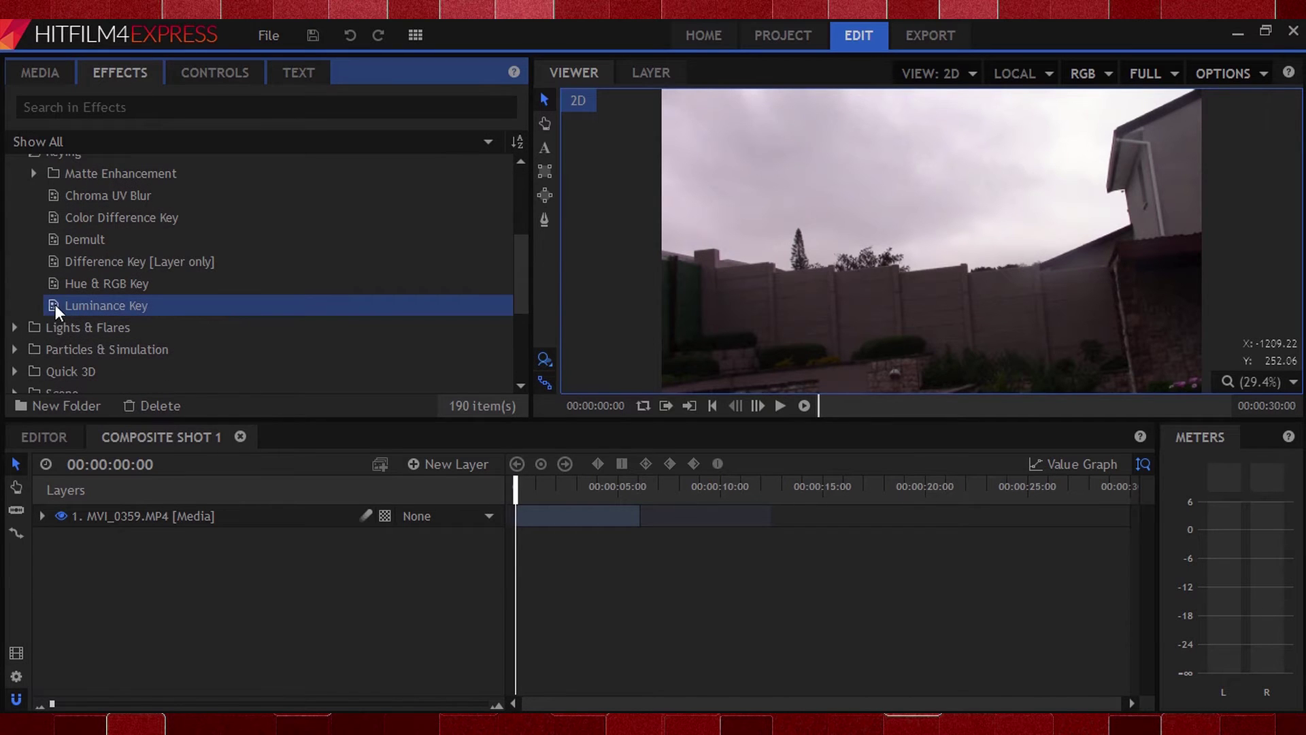
{"action": "left_click_drag", "start_coordinate": [83, 519], "coordinate": [83, 519]}
{"action": "left_click", "coordinate": [41, 516]}
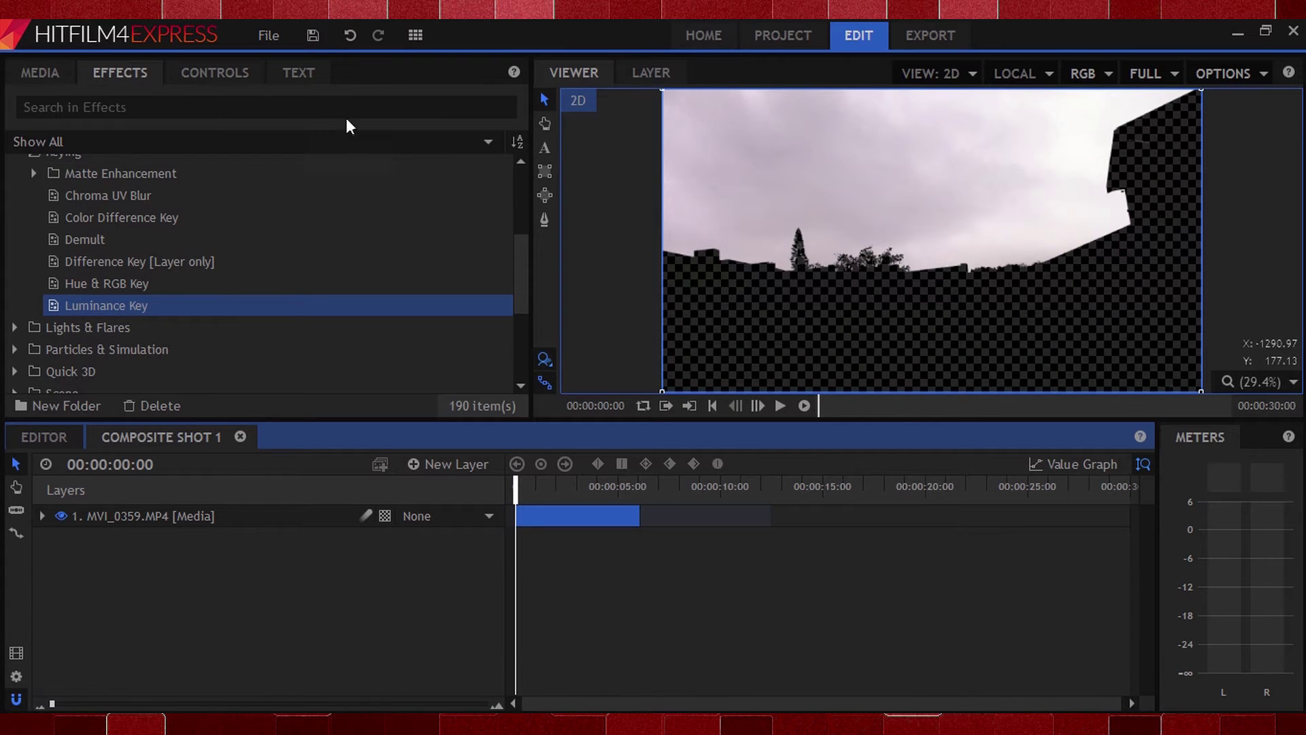
Step: Set the Luminance Key's key type to Key Out Brighter so that the bright sky is removed
{"action": "left_click", "coordinate": [211, 71]}
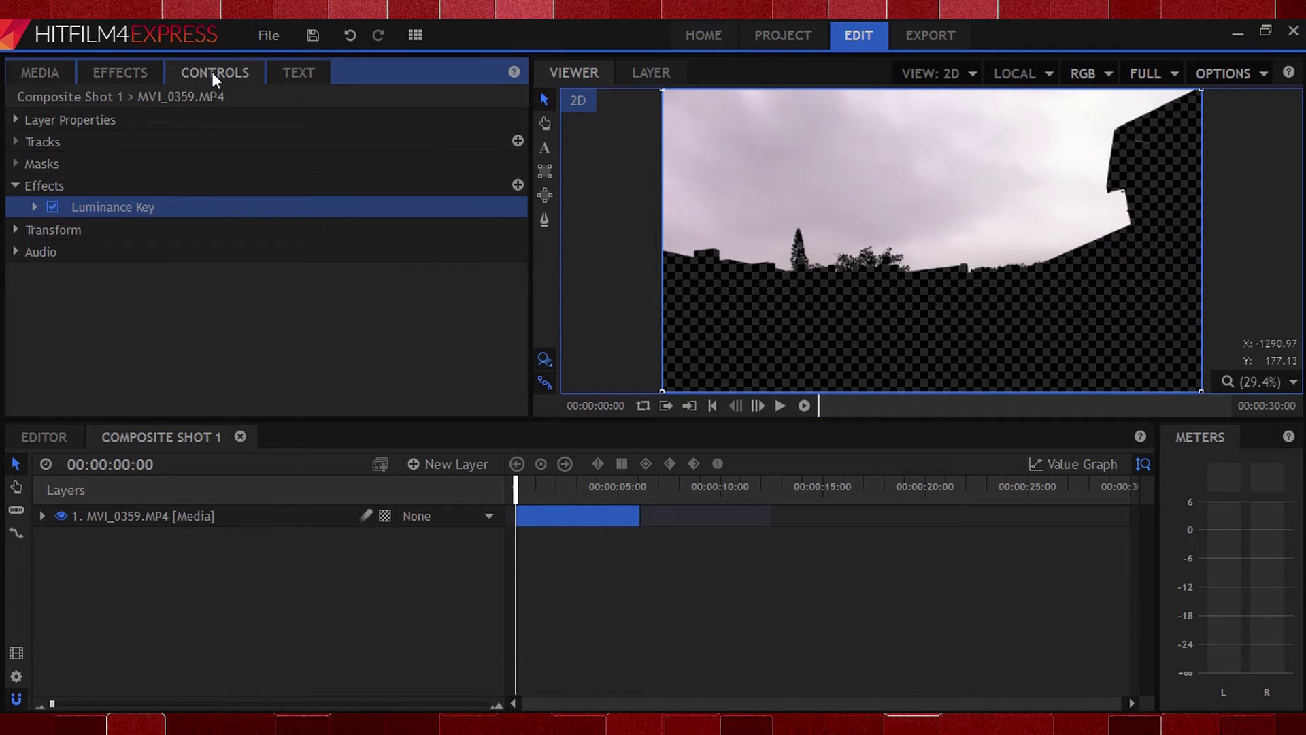
{"action": "left_click", "coordinate": [35, 207]}
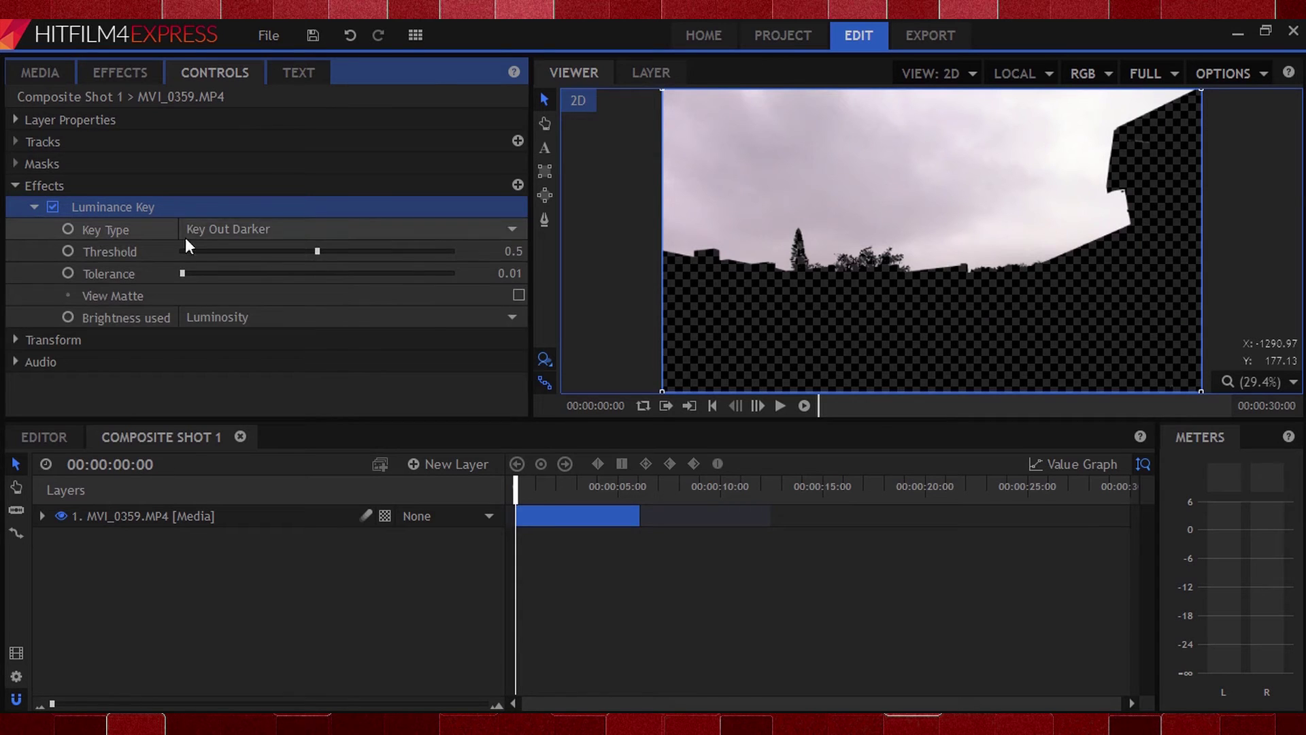
{"action": "left_click", "coordinate": [221, 228]}
{"action": "left_click", "coordinate": [244, 269]}
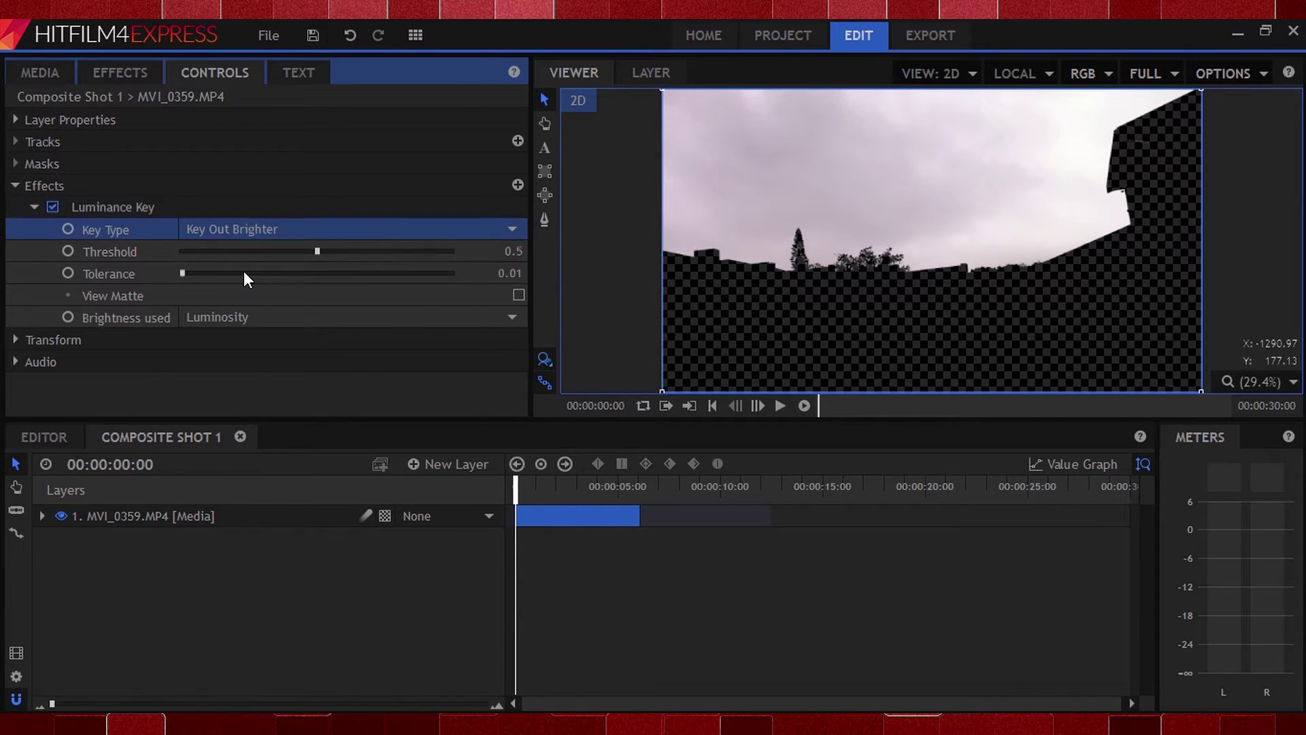
{"action": "scroll", "coordinate": [1017, 207], "scroll_direction": "up", "scroll_amount": 3}
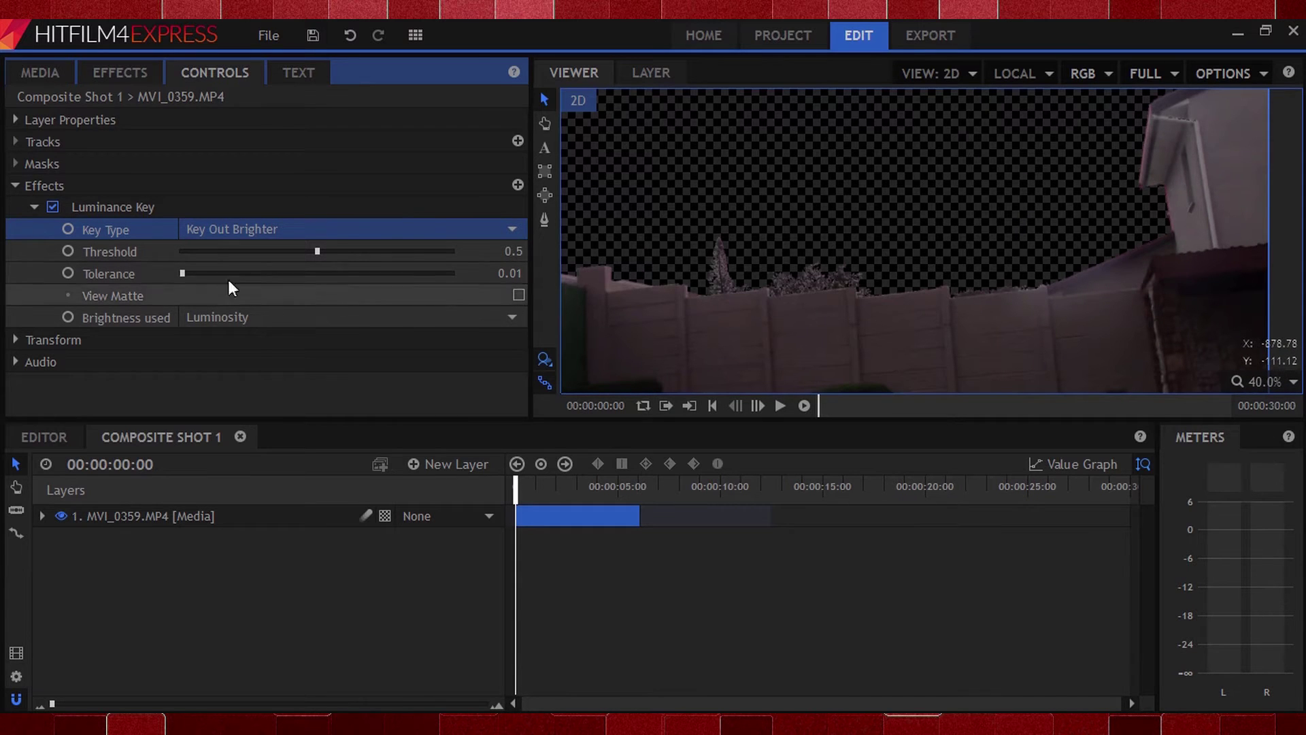
Step: Set the Luminance Key's threshold to 0.5 and its tolerance to 0.08
{"action": "left_click", "coordinate": [512, 252]}
{"action": "type", "text": "0.5"}
{"action": "key", "text": "Return"}
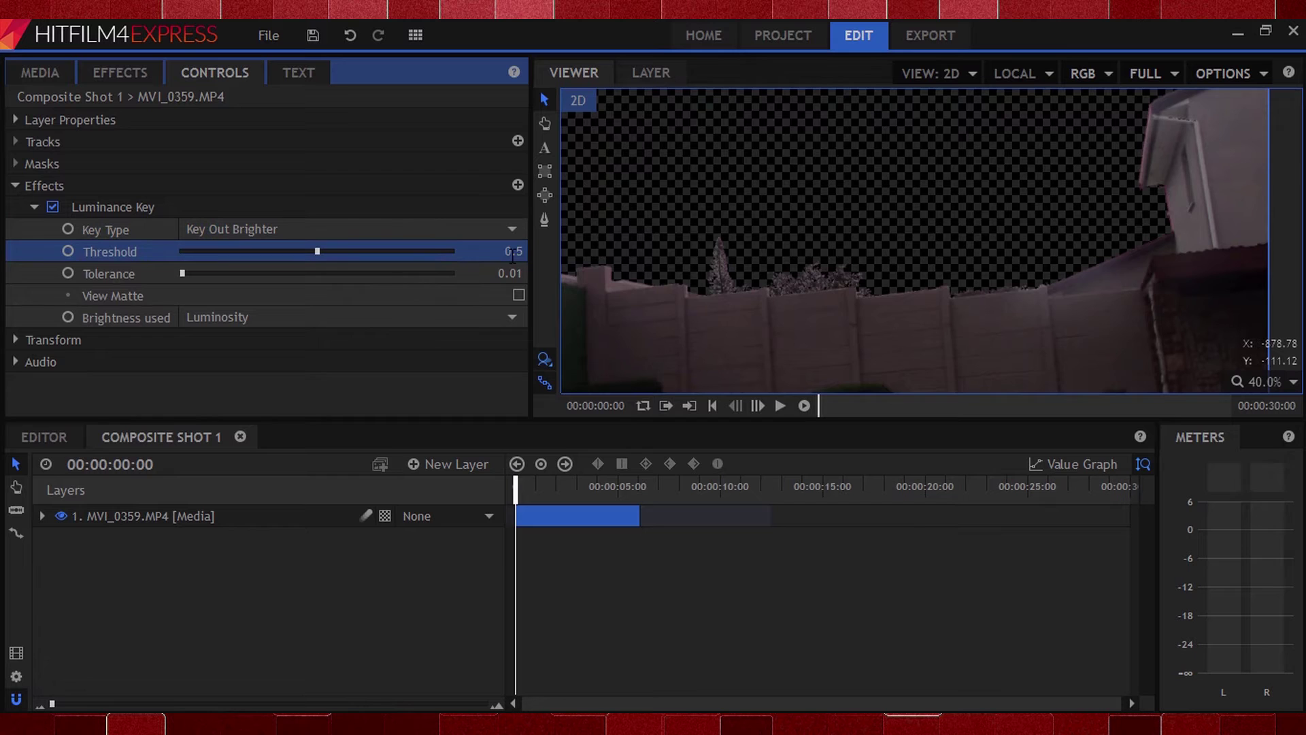
{"action": "left_click", "coordinate": [504, 273]}
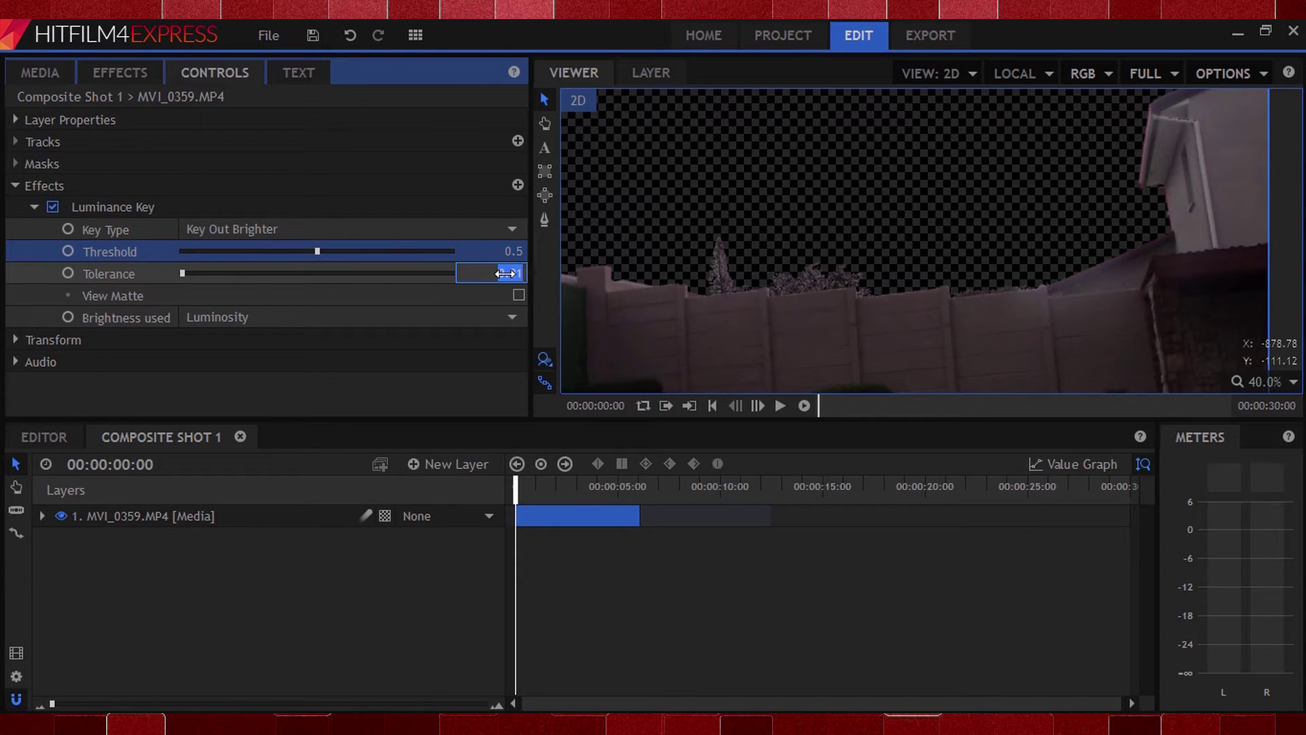
{"action": "key", "text": "Return"}
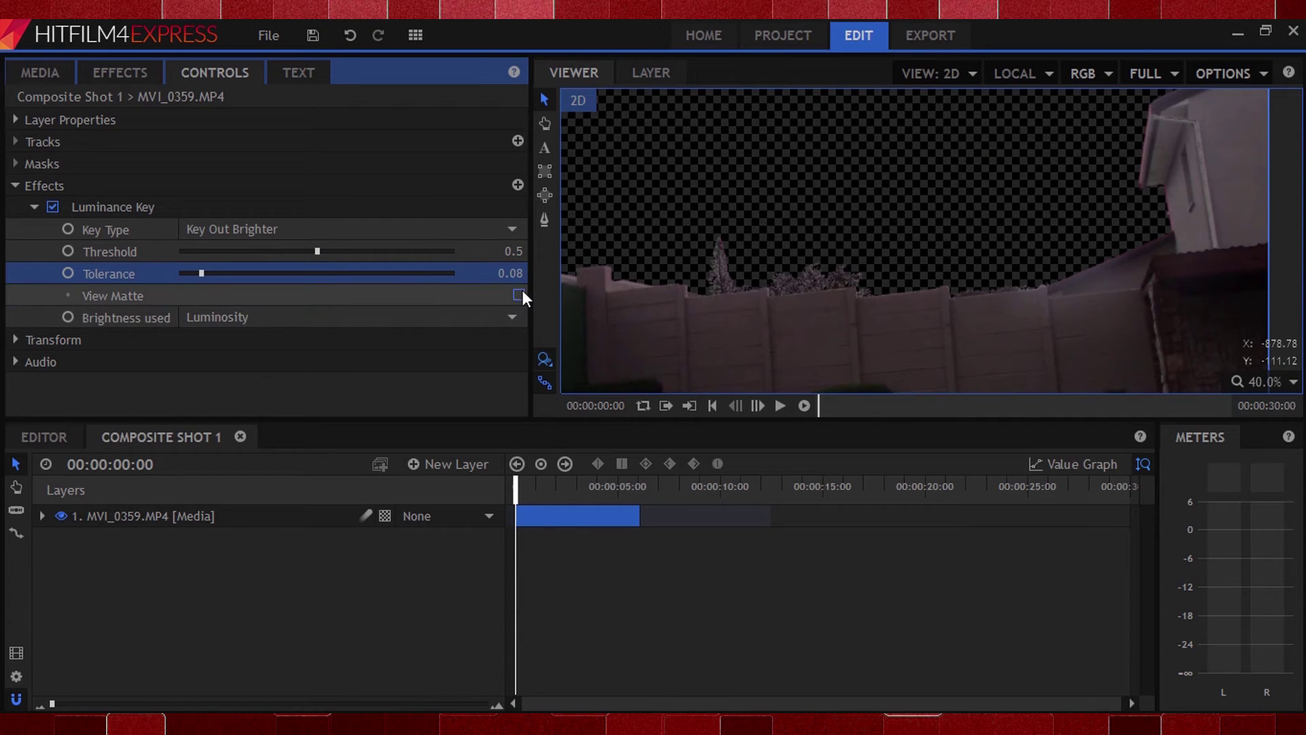
Step: Check the key in matte view, restore the normal view and inspect the tree edges above the wall up close
{"action": "left_click", "coordinate": [521, 295]}
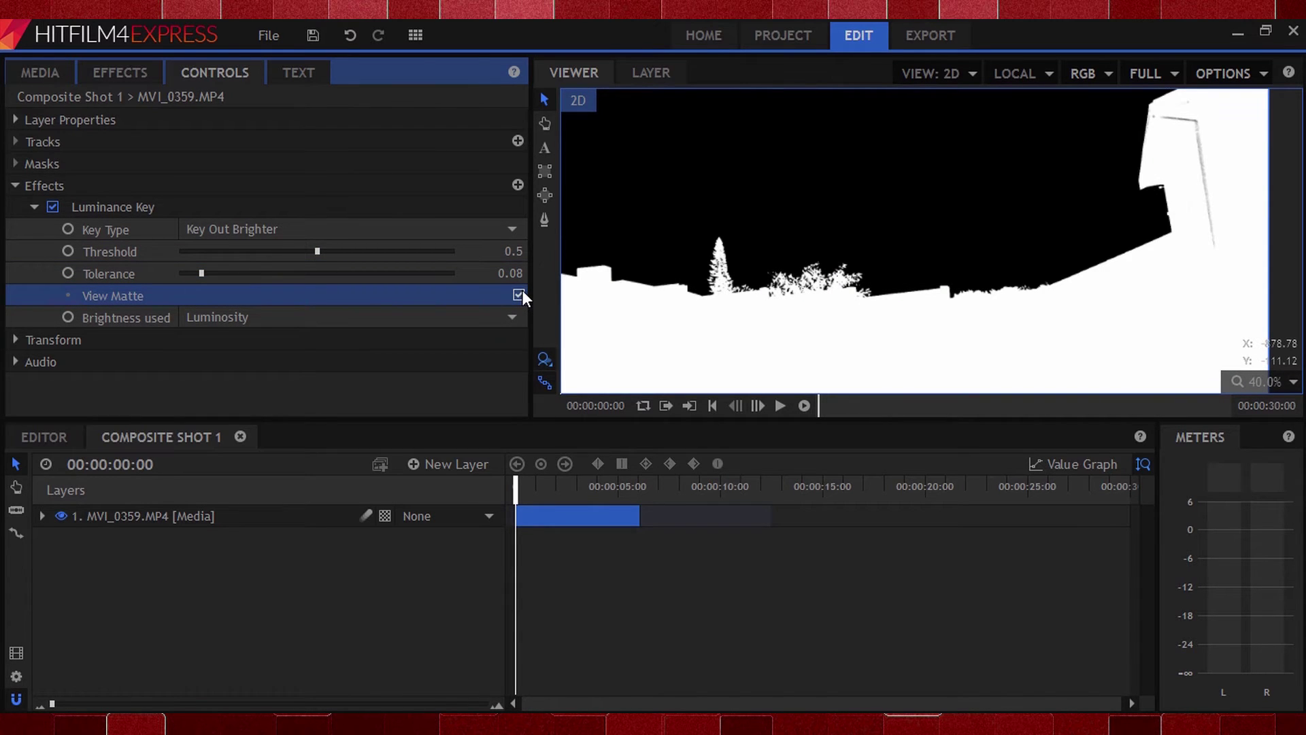
{"action": "left_click", "coordinate": [519, 295]}
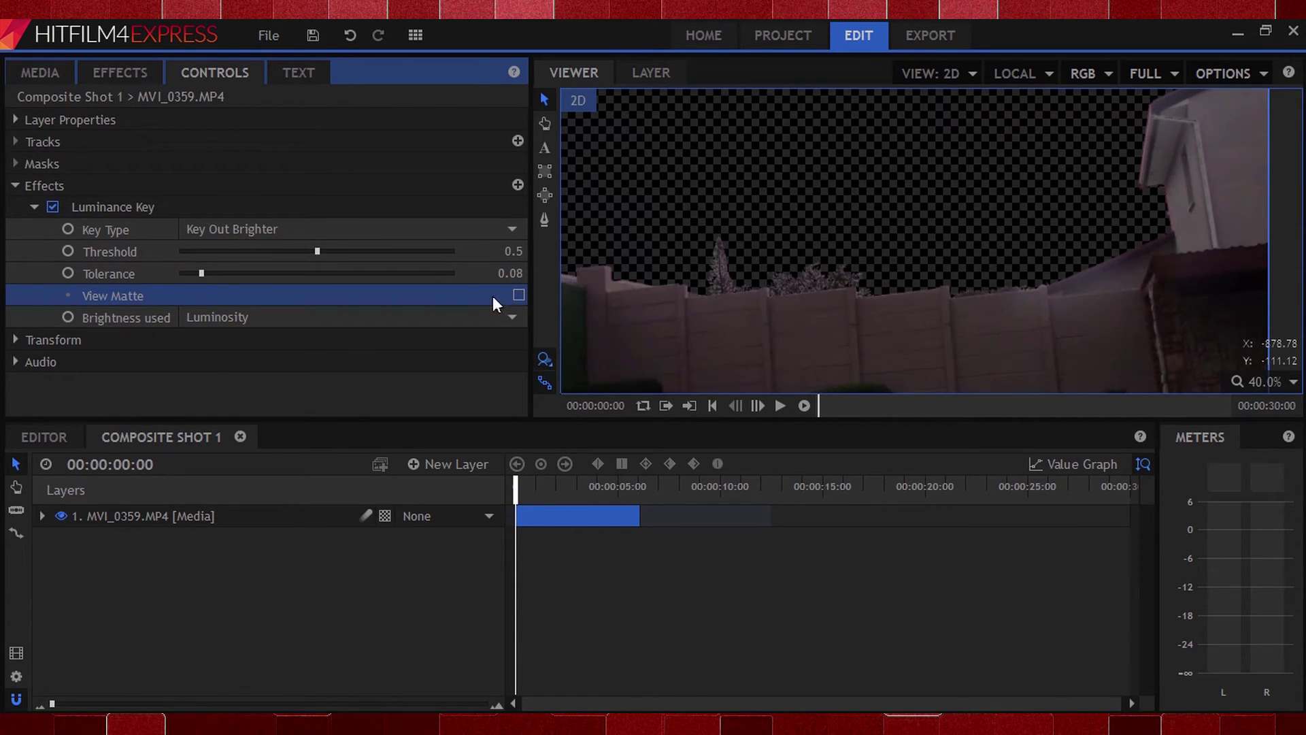
{"action": "scroll", "coordinate": [714, 272], "scroll_direction": "up", "scroll_amount": 5}
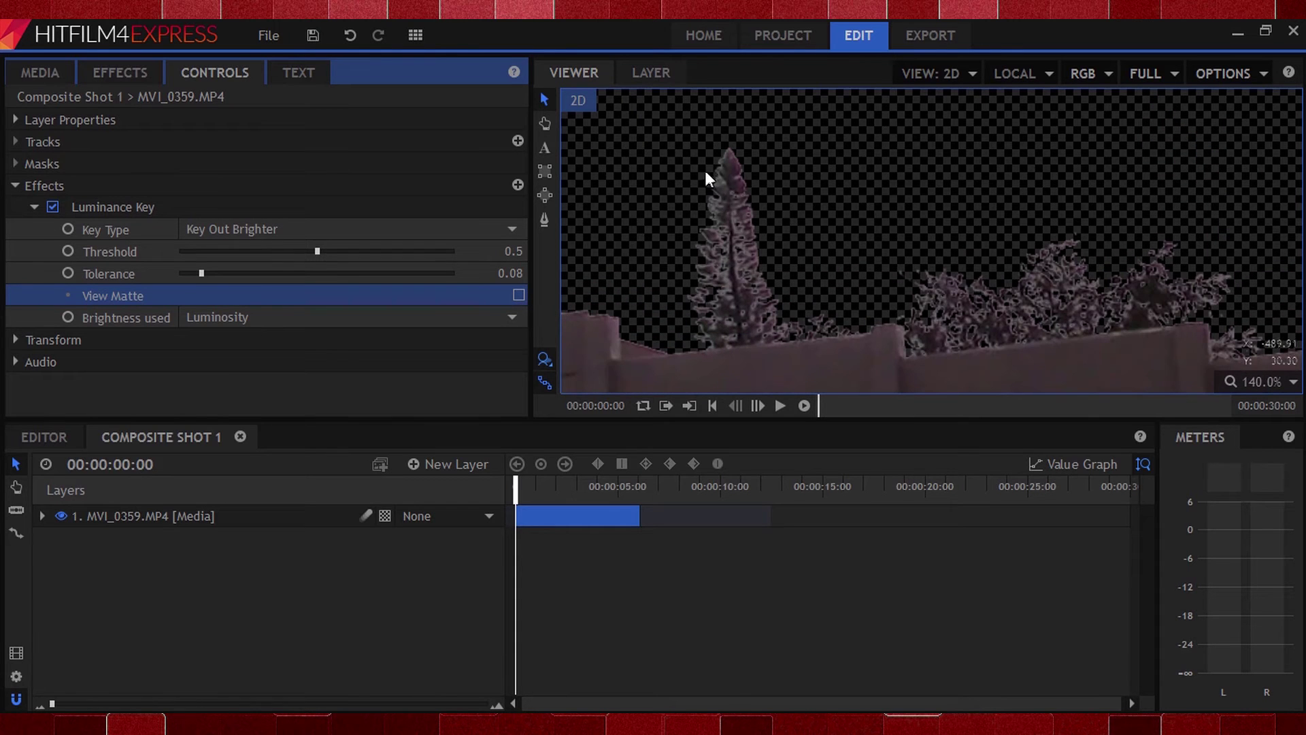
{"action": "scroll", "coordinate": [1181, 306], "scroll_direction": "down", "scroll_amount": 2}
{"action": "left_click", "coordinate": [1181, 307]}
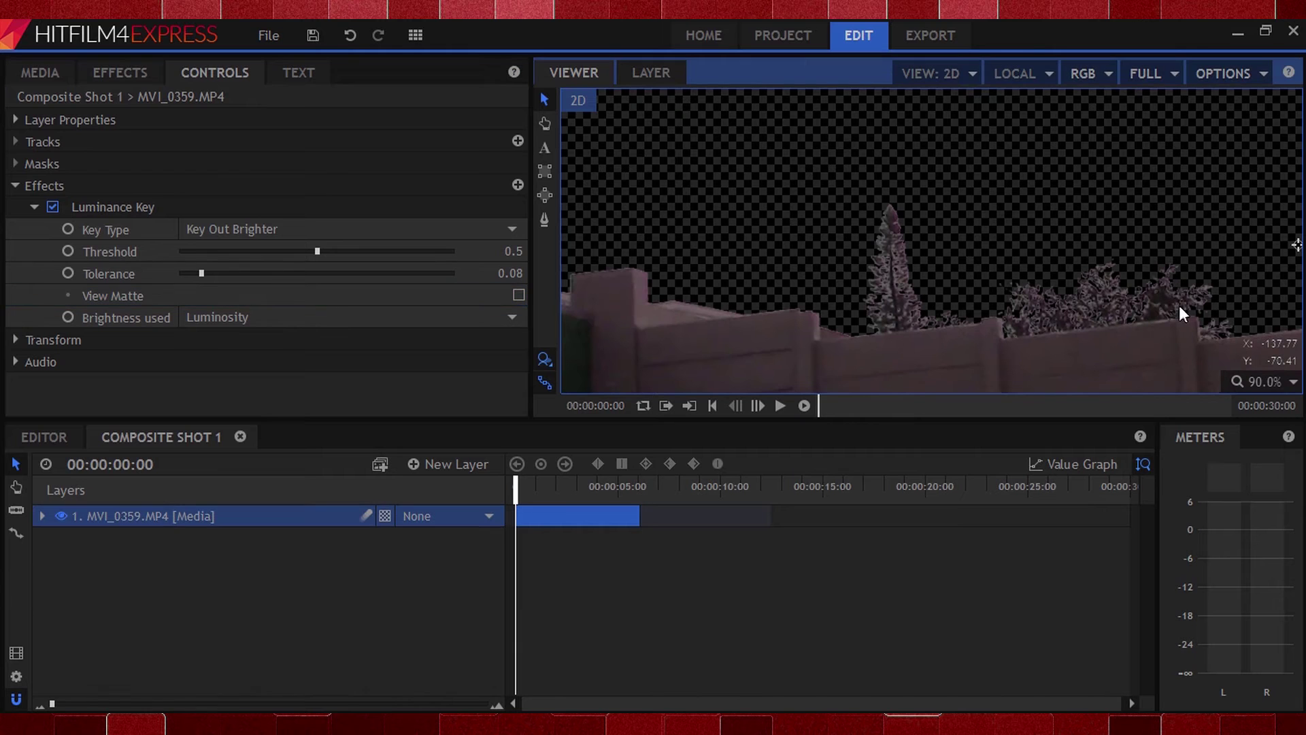
{"action": "scroll", "coordinate": [1179, 304], "scroll_direction": "down", "scroll_amount": 1}
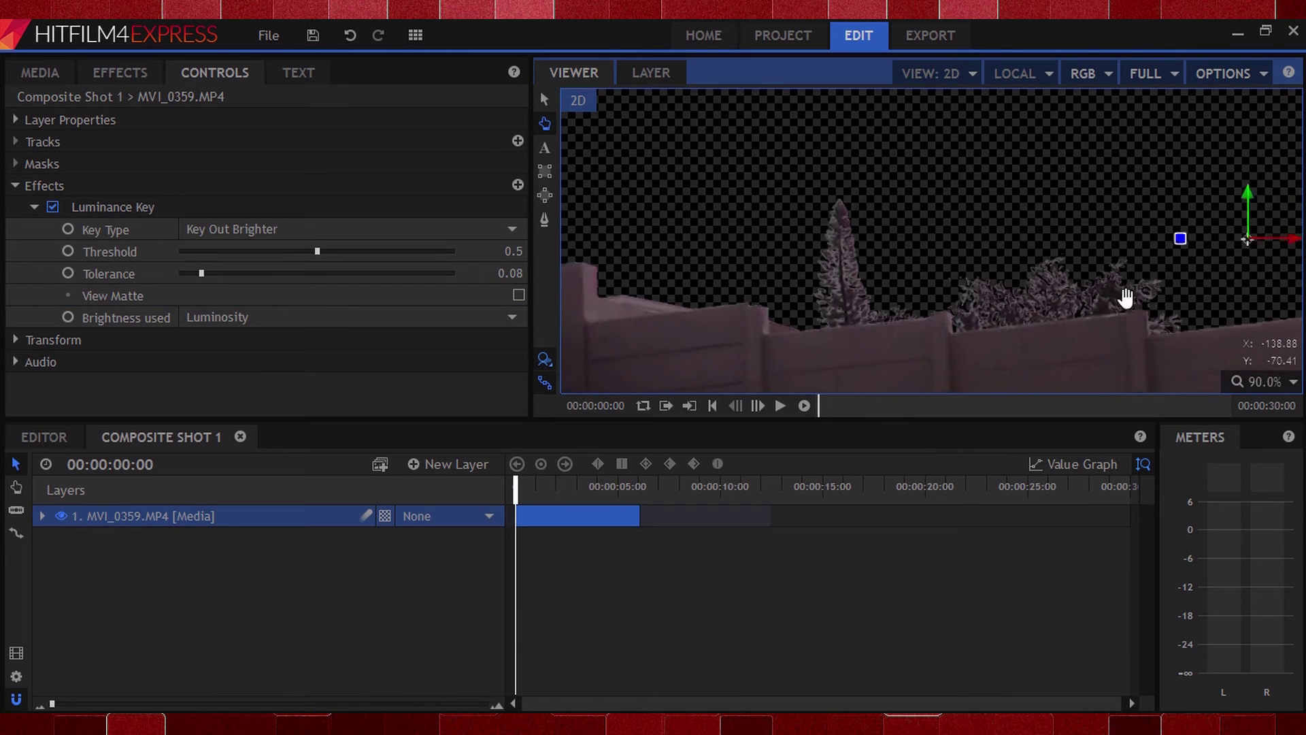
Step: Draw a closed freehand mask on the MVI_0359.MP4 layer around the trees, following the wall's top edge beneath them
{"action": "left_click", "coordinate": [15, 185]}
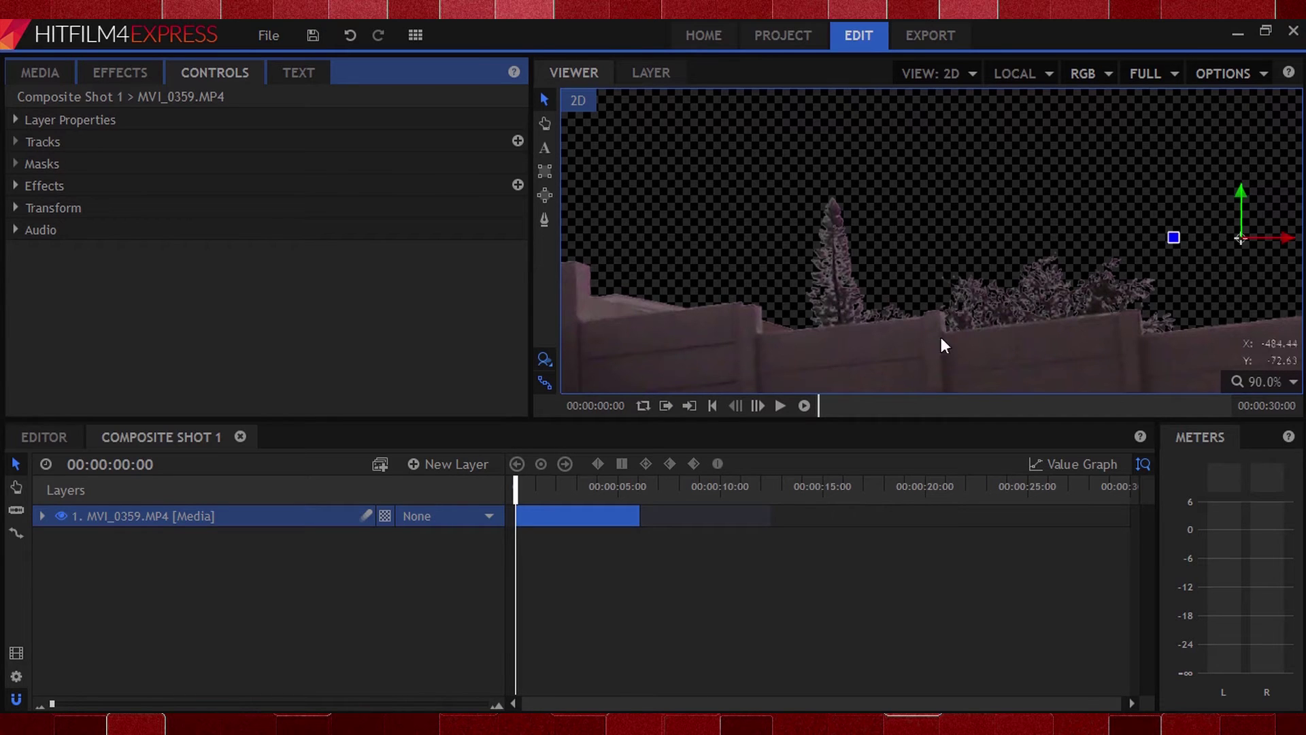
{"action": "left_click", "coordinate": [357, 574]}
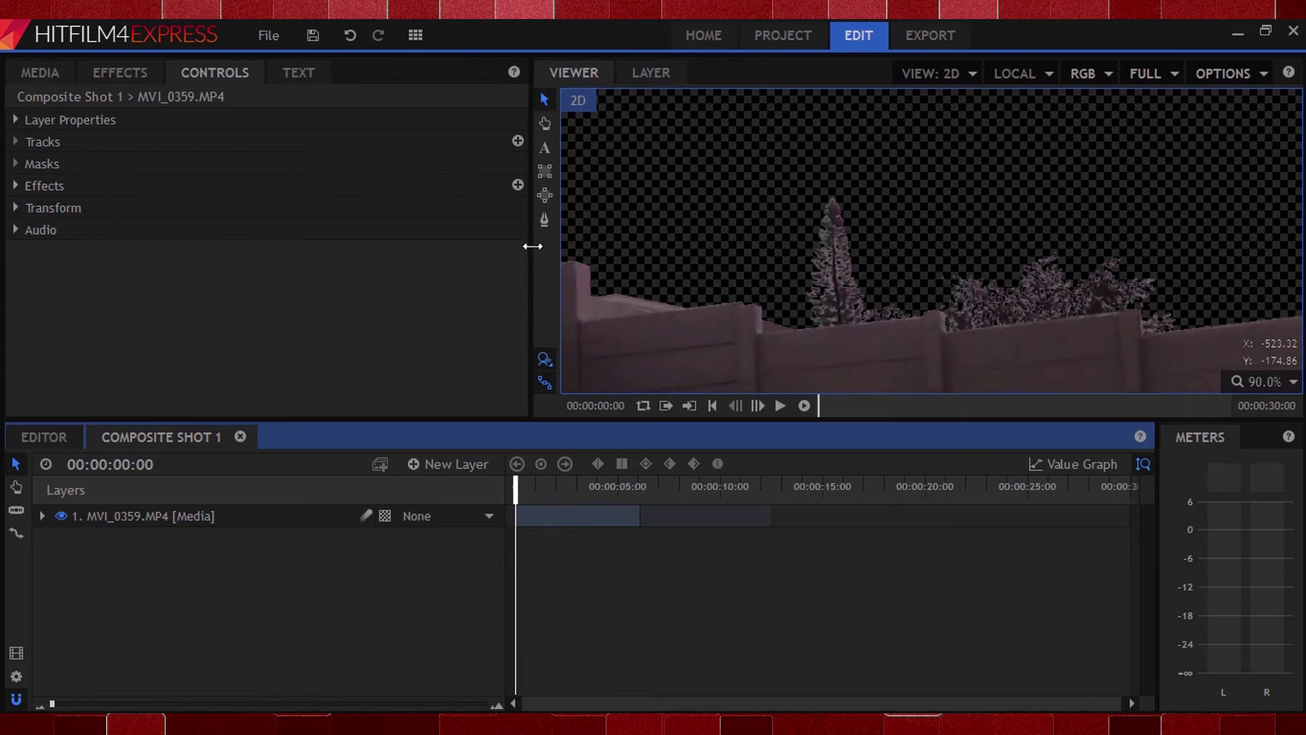
{"action": "left_click", "coordinate": [545, 219]}
{"action": "left_click", "coordinate": [259, 515]}
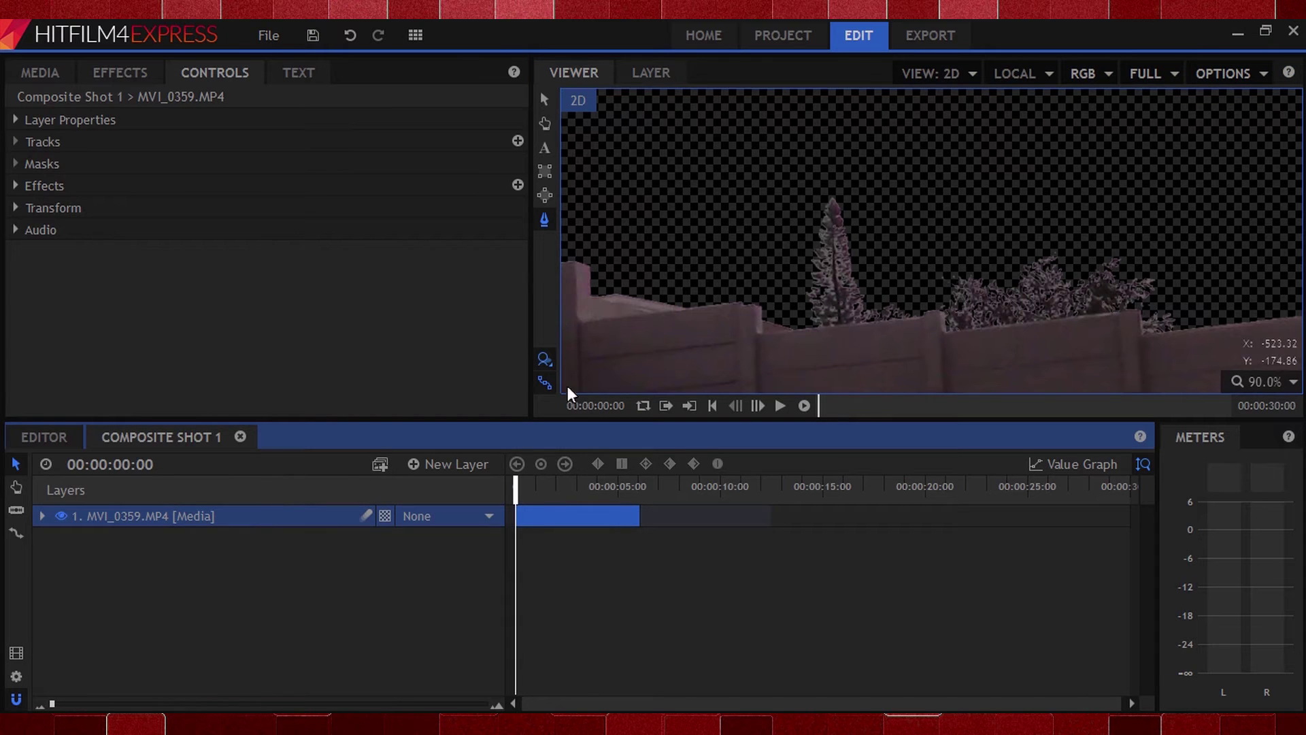
{"action": "scroll", "coordinate": [794, 257], "scroll_direction": "up", "scroll_amount": 4}
{"action": "left_click", "coordinate": [781, 182]}
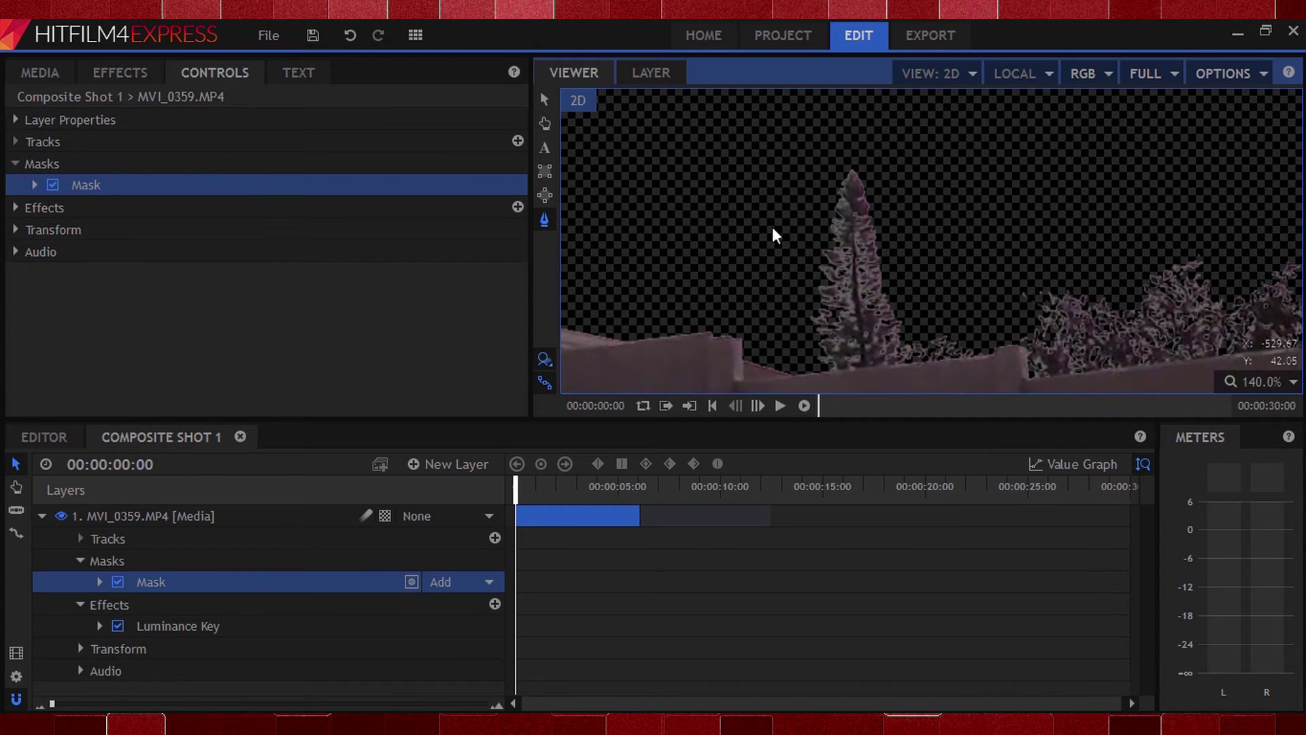
{"action": "left_click", "coordinate": [775, 232]}
{"action": "left_click", "coordinate": [778, 281]}
{"action": "left_click", "coordinate": [784, 336]}
{"action": "scroll", "coordinate": [793, 361], "scroll_direction": "up", "scroll_amount": 2}
{"action": "left_click", "coordinate": [760, 274]}
{"action": "left_click", "coordinate": [763, 284]}
{"action": "left_click", "coordinate": [770, 292]}
{"action": "left_click", "coordinate": [843, 282]}
{"action": "left_click", "coordinate": [913, 277]}
{"action": "left_click", "coordinate": [979, 271]}
{"action": "left_click", "coordinate": [1042, 257]}
{"action": "left_click", "coordinate": [1084, 252]}
{"action": "left_click", "coordinate": [1089, 281]}
{"action": "left_click", "coordinate": [1090, 298]}
{"action": "left_click", "coordinate": [1162, 292]}
{"action": "left_click_drag", "start_coordinate": [1266, 279], "coordinate": [860, 319]}
{"action": "left_click", "coordinate": [170, 582]}
{"action": "scroll", "coordinate": [1102, 128], "scroll_direction": "down", "scroll_amount": 2}
{"action": "left_click", "coordinate": [1099, 119]}
{"action": "left_click", "coordinate": [983, 106]}
{"action": "left_click", "coordinate": [900, 100]}
{"action": "left_click", "coordinate": [830, 107]}
{"action": "left_click", "coordinate": [783, 109]}
{"action": "left_click", "coordinate": [763, 118]}
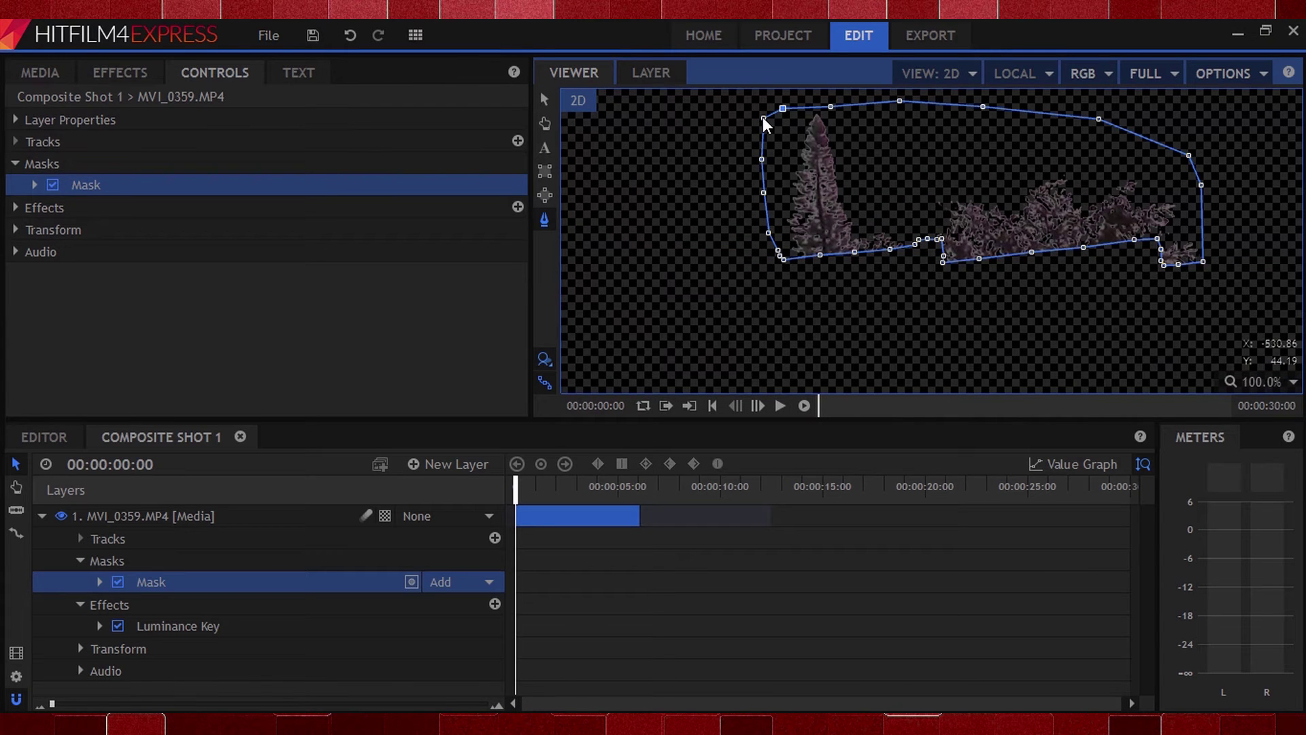
Step: Invert the tree mask so that the trees are cut out and the wall is kept
{"action": "left_click", "coordinate": [34, 184]}
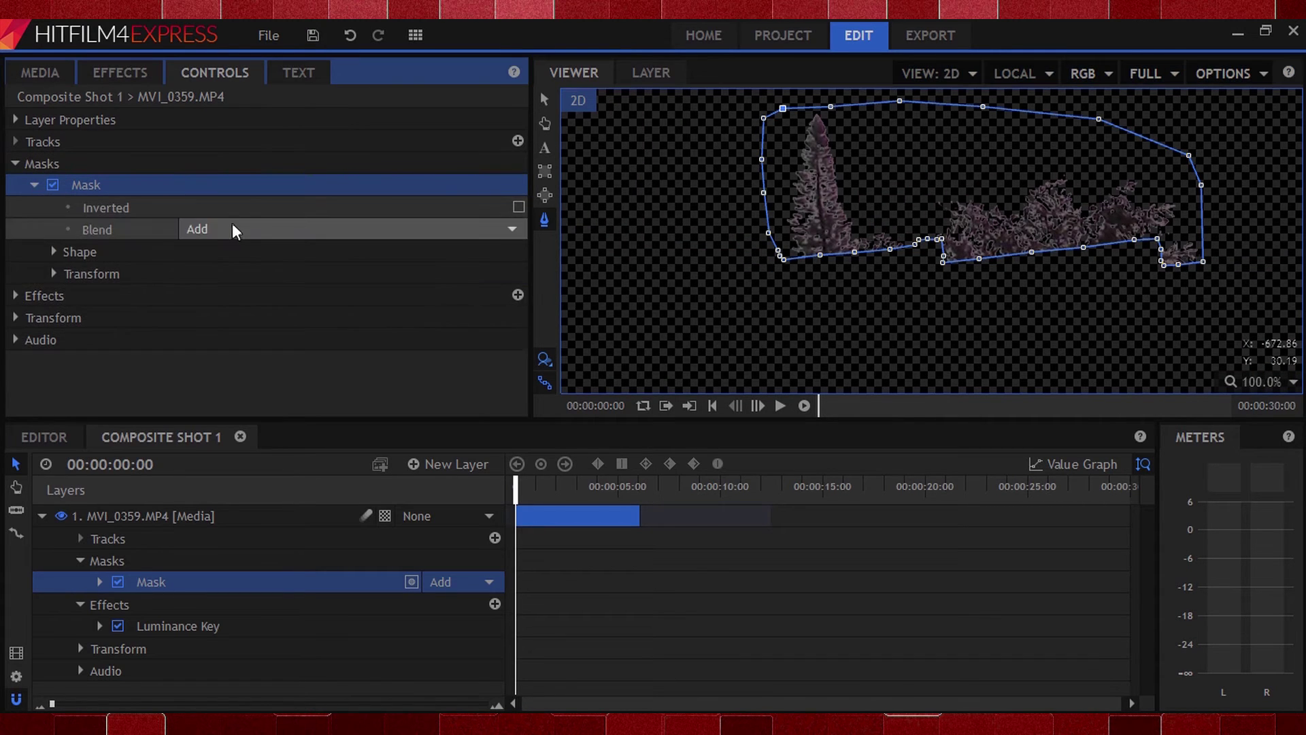
{"action": "left_click", "coordinate": [518, 207]}
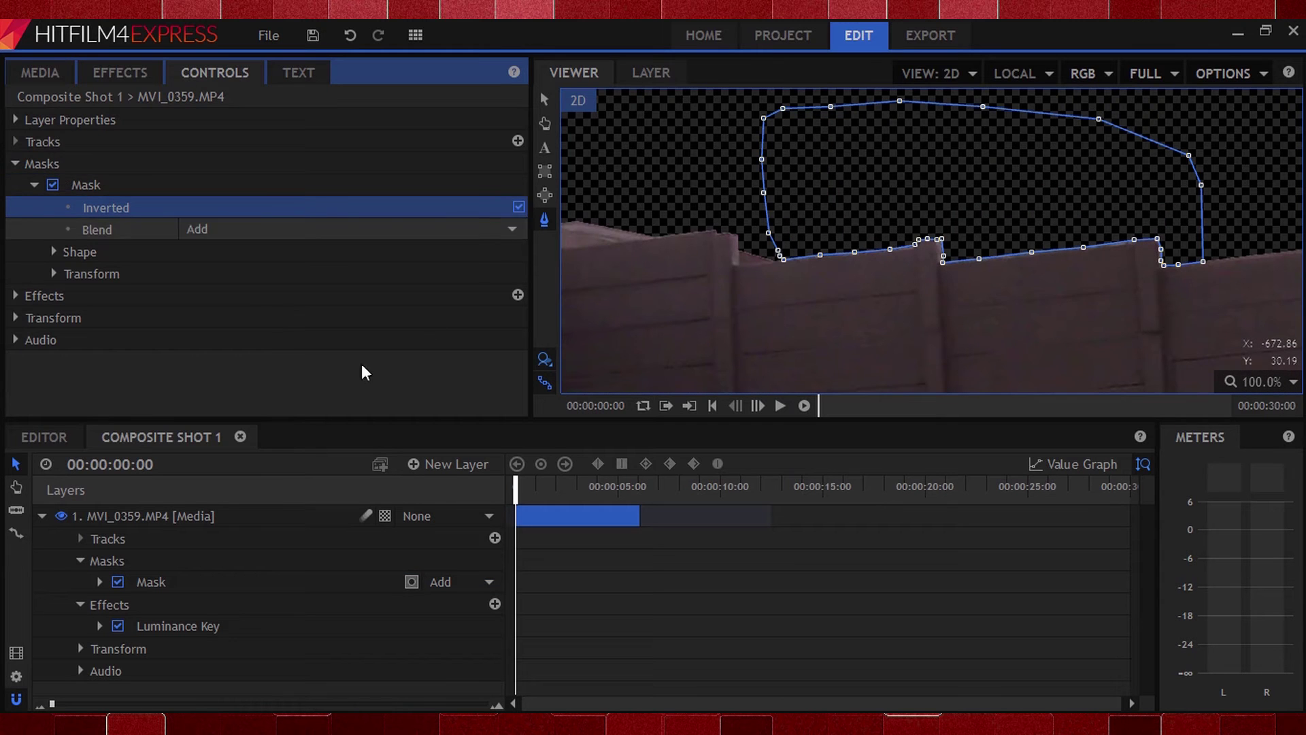
{"action": "left_click", "coordinate": [15, 166]}
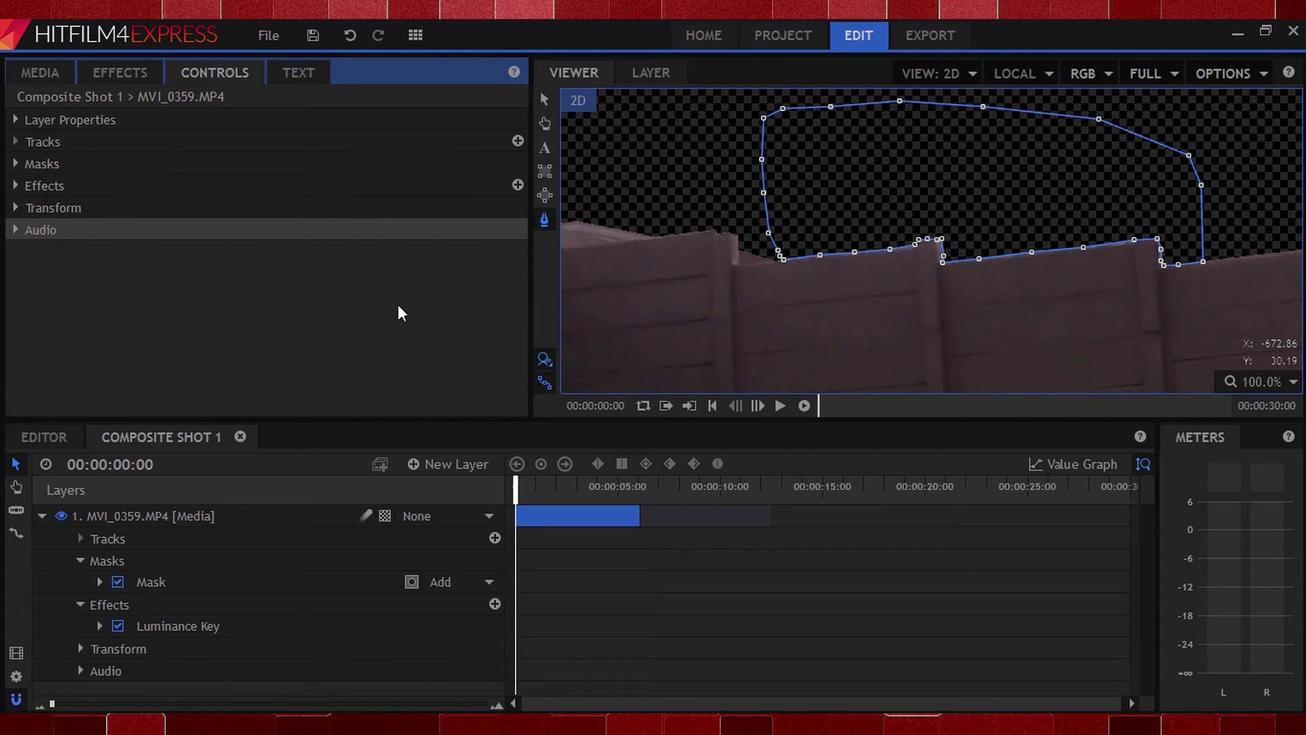
Step: Draw a second closed freehand mask around the remaining foliage above the wall, between the pillar and the sloping roof
{"action": "left_click", "coordinate": [153, 517]}
{"action": "scroll", "coordinate": [741, 330], "scroll_direction": "up", "scroll_amount": 5}
{"action": "left_click", "coordinate": [752, 202]}
{"action": "left_click", "coordinate": [756, 240]}
{"action": "left_click", "coordinate": [762, 310]}
{"action": "left_click", "coordinate": [848, 303]}
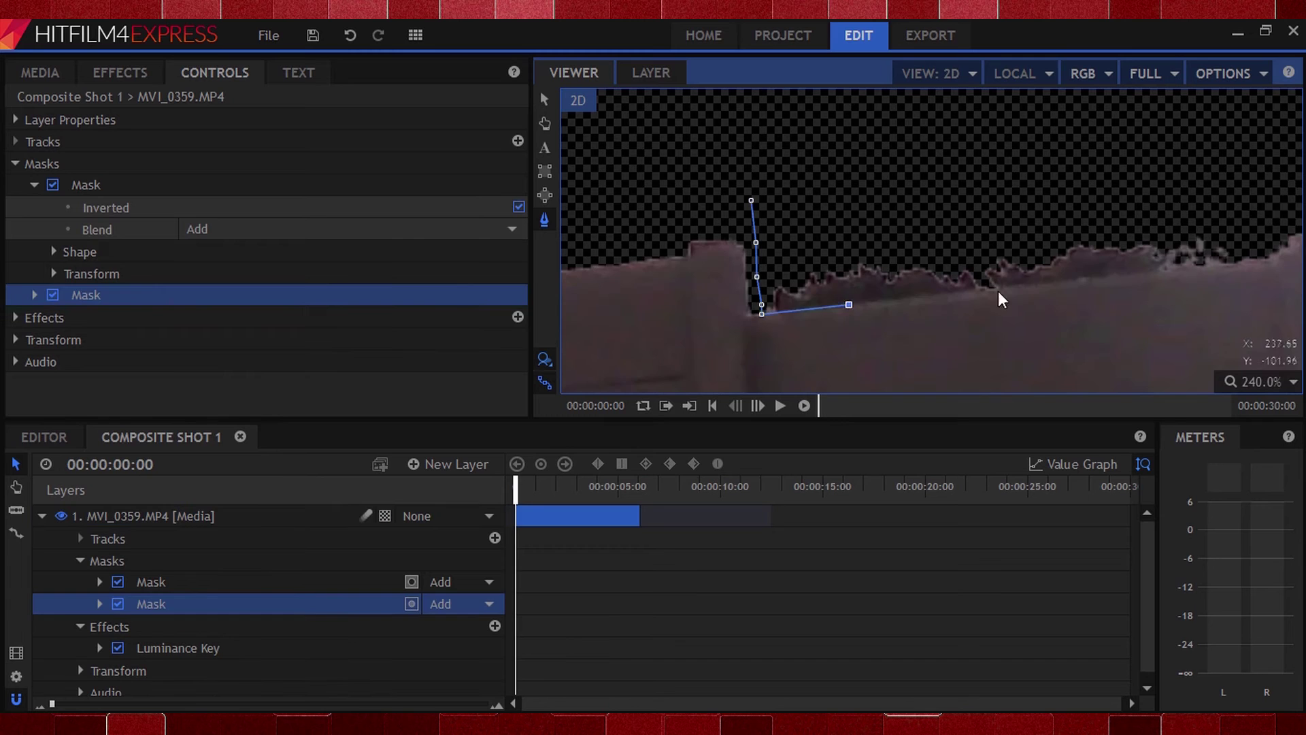
{"action": "left_click", "coordinate": [1000, 294]}
{"action": "left_click", "coordinate": [285, 516]}
{"action": "left_click", "coordinate": [272, 294]}
{"action": "left_click", "coordinate": [995, 247]}
{"action": "left_click_drag", "start_coordinate": [995, 246], "coordinate": [1009, 284]}
{"action": "left_click", "coordinate": [1028, 277]}
{"action": "left_click", "coordinate": [1054, 272]}
{"action": "left_click", "coordinate": [1081, 262]}
{"action": "left_click", "coordinate": [1073, 218]}
{"action": "scroll", "coordinate": [1013, 201], "scroll_direction": "down", "scroll_amount": 4}
{"action": "left_click", "coordinate": [1016, 196]}
{"action": "left_click", "coordinate": [924, 191]}
{"action": "left_click", "coordinate": [852, 200]}
{"action": "left_click", "coordinate": [732, 212]}
{"action": "left_click", "coordinate": [718, 215]}
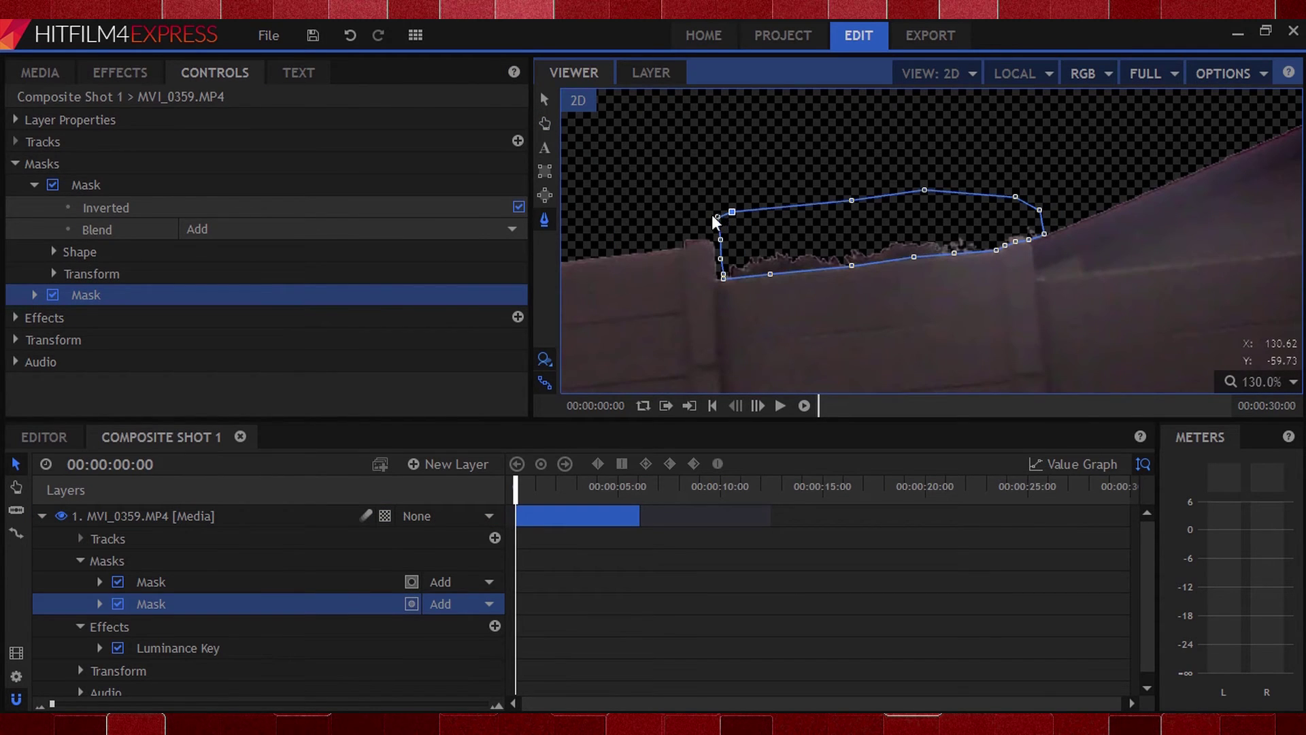
Step: Set the second mask's blend mode to Subtract
{"action": "left_click", "coordinate": [34, 294]}
{"action": "left_click", "coordinate": [231, 338]}
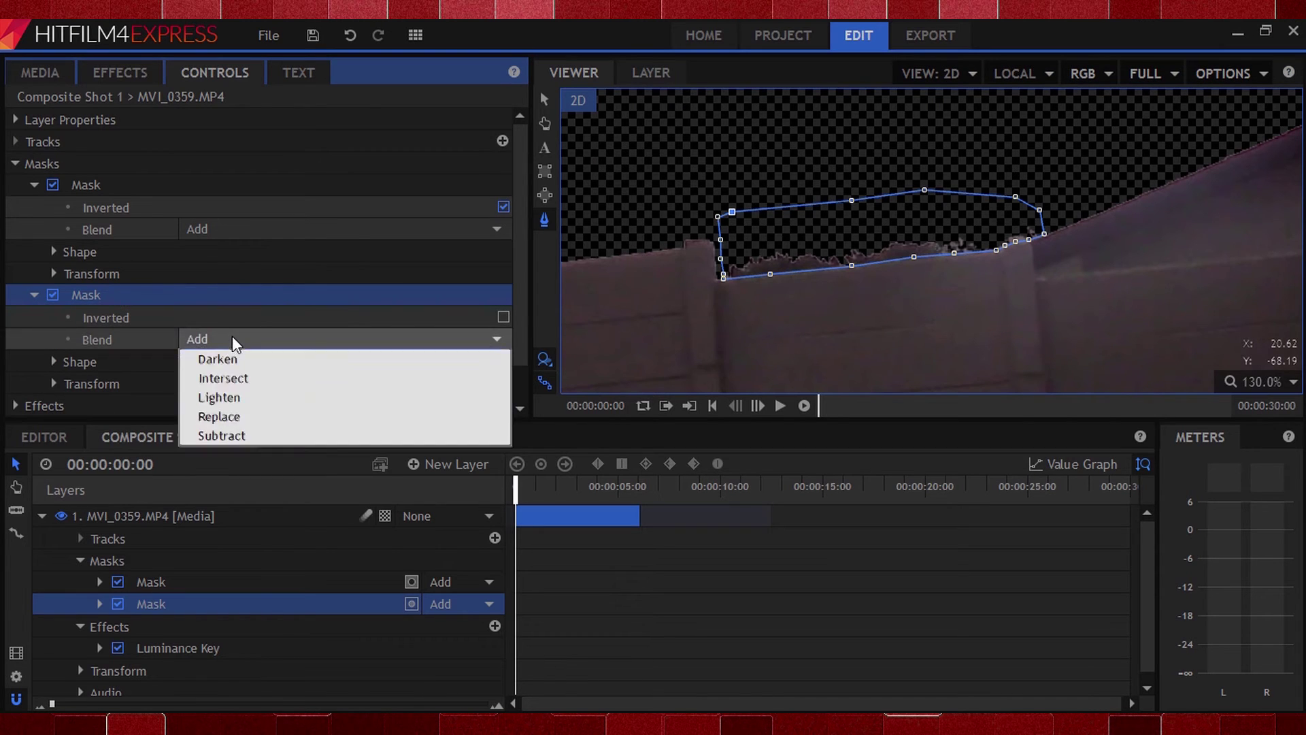
{"action": "left_click", "coordinate": [231, 474]}
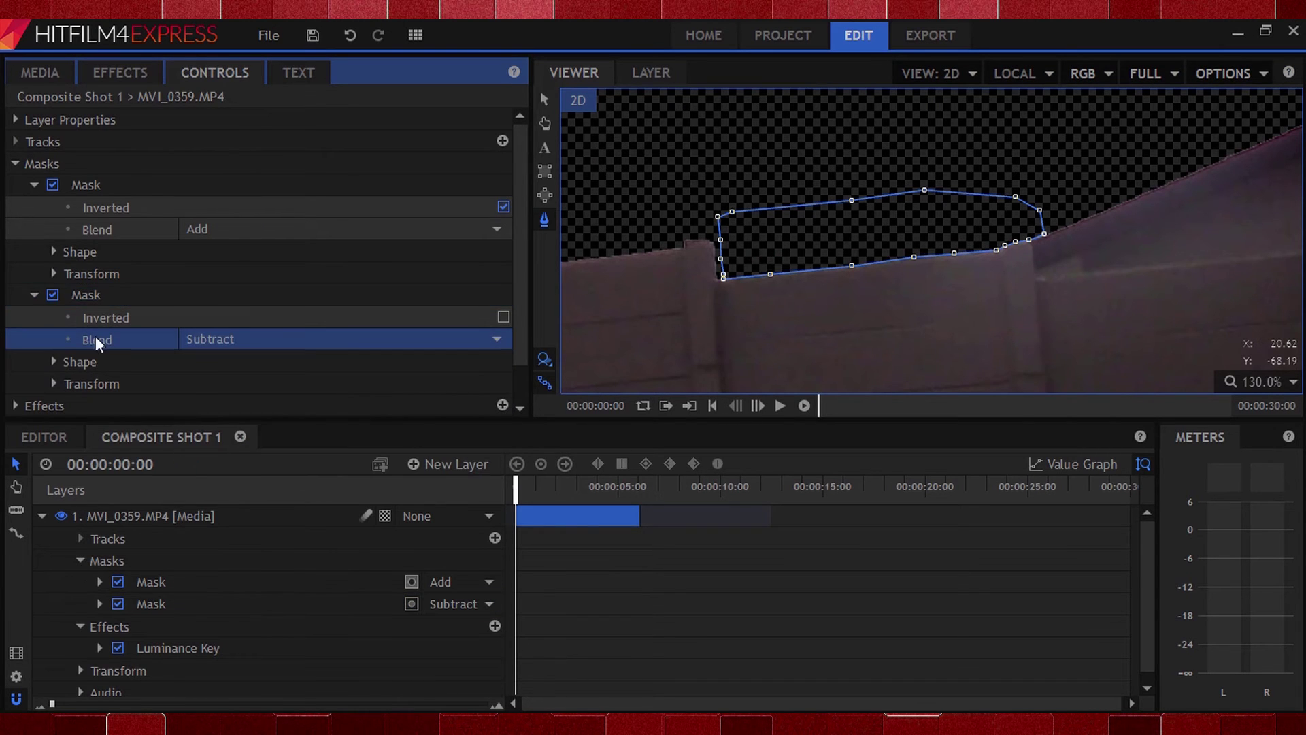
{"action": "left_click", "coordinate": [13, 164]}
Step: Apply the Matte Cleaner effect from the Matte Enhancement category to the MVI_0359.MP4 layer
{"action": "scroll", "coordinate": [697, 266], "scroll_direction": "down", "scroll_amount": 6}
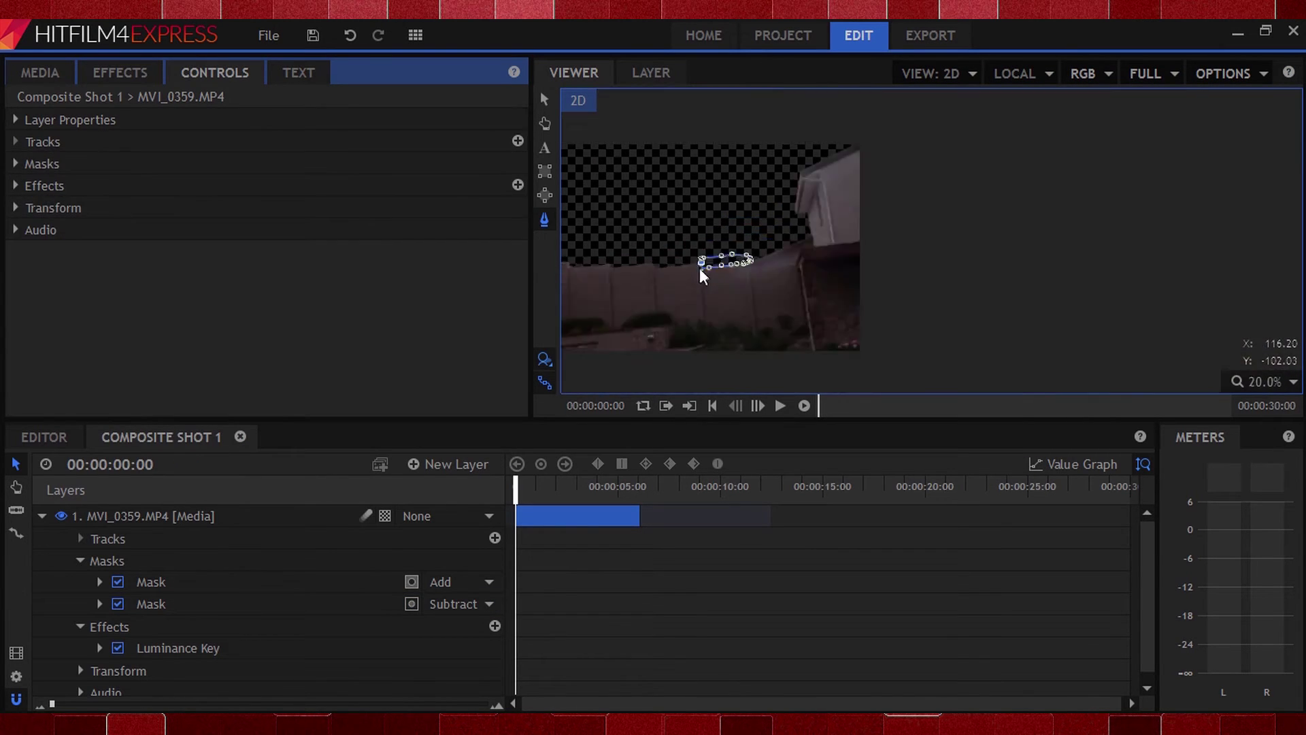
{"action": "scroll", "coordinate": [709, 268], "scroll_direction": "up", "scroll_amount": 2}
{"action": "left_click_drag", "start_coordinate": [803, 296], "coordinate": [1035, 286]}
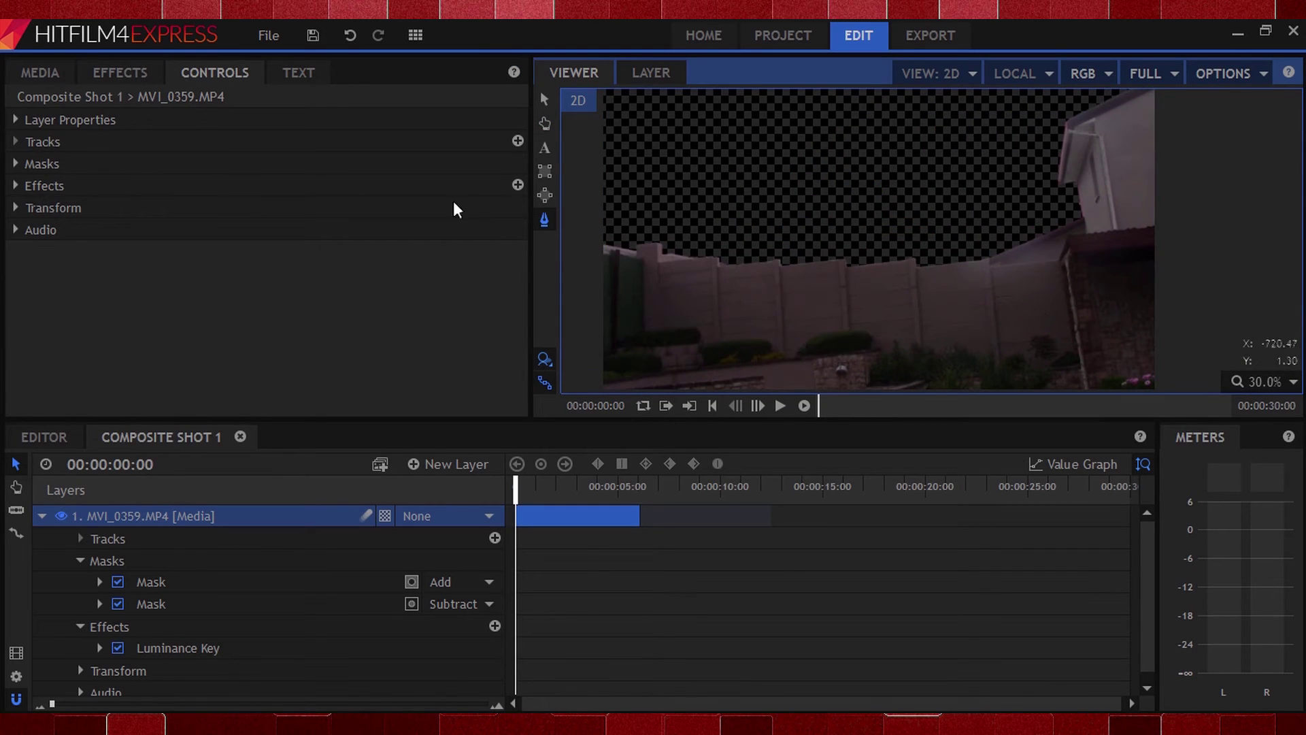
{"action": "left_click", "coordinate": [97, 84]}
{"action": "scroll", "coordinate": [84, 251], "scroll_direction": "up", "scroll_amount": 5}
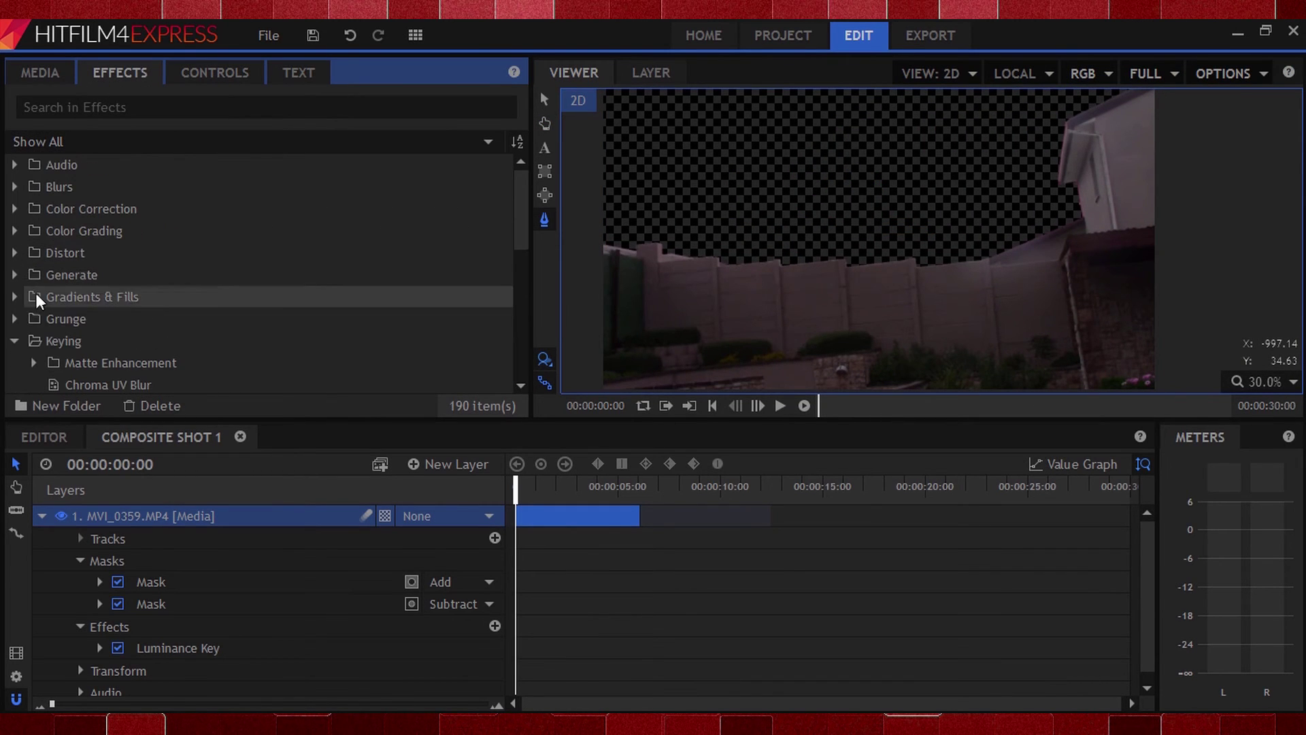
{"action": "left_click", "coordinate": [32, 362]}
{"action": "scroll", "coordinate": [31, 358], "scroll_direction": "down", "scroll_amount": 3}
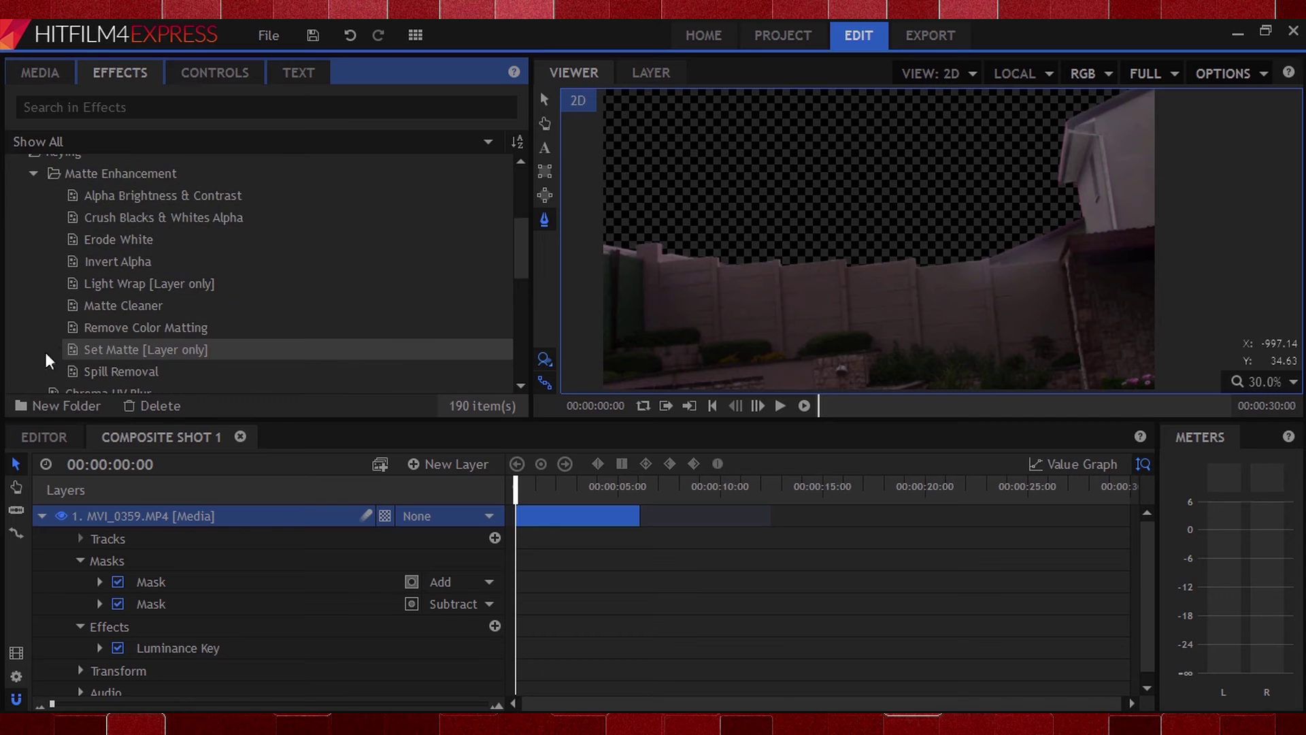
{"action": "left_click", "coordinate": [96, 305]}
{"action": "left_click_drag", "start_coordinate": [96, 306], "coordinate": [134, 517]}
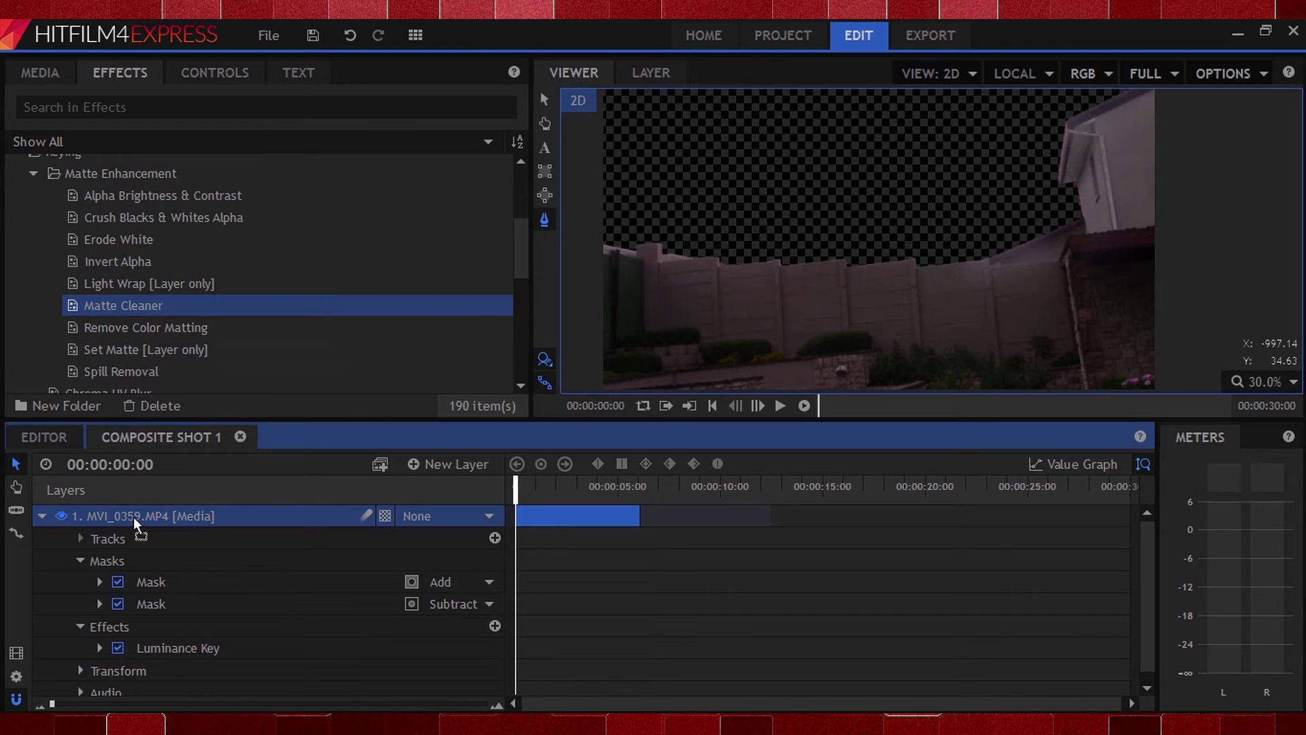
{"action": "left_click", "coordinate": [40, 515]}
Step: Set the Matte Cleaner's Smooth value on the MVI_0359.MP4 layer to 6 px
{"action": "left_click", "coordinate": [215, 72]}
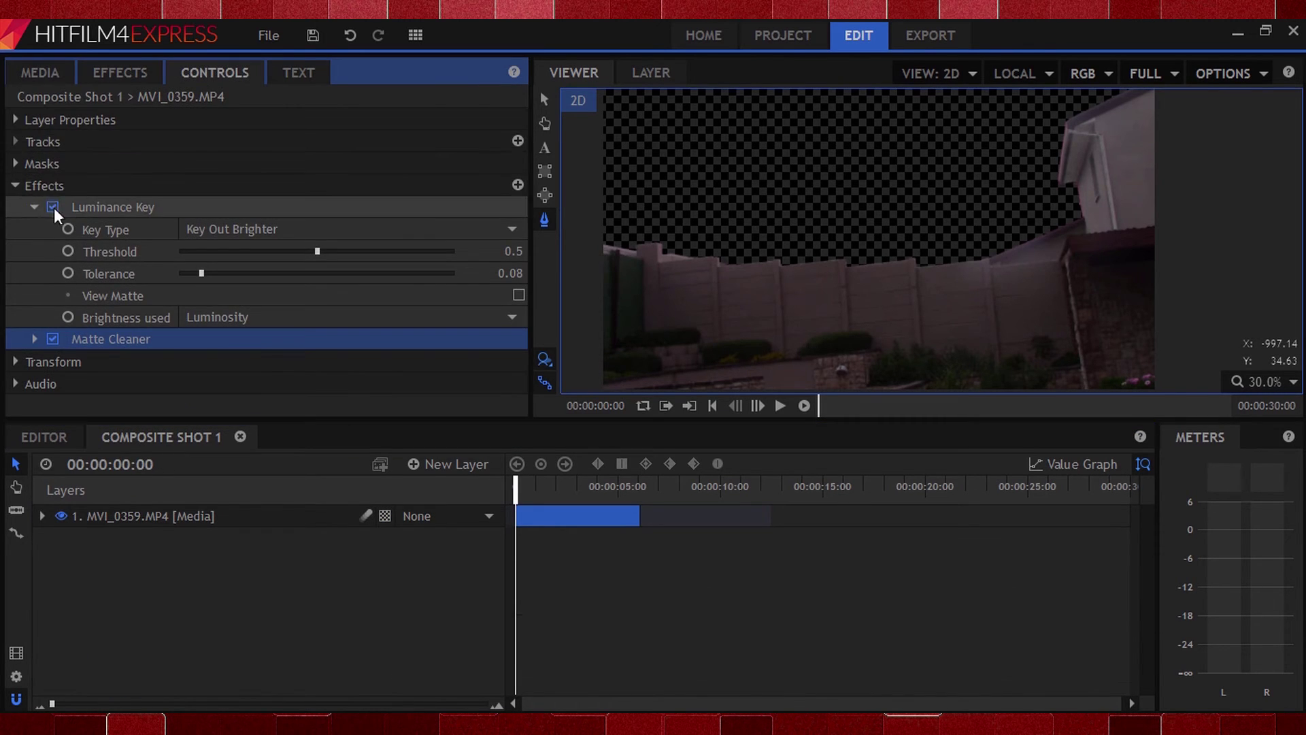
{"action": "left_click", "coordinate": [34, 207]}
{"action": "left_click", "coordinate": [33, 229]}
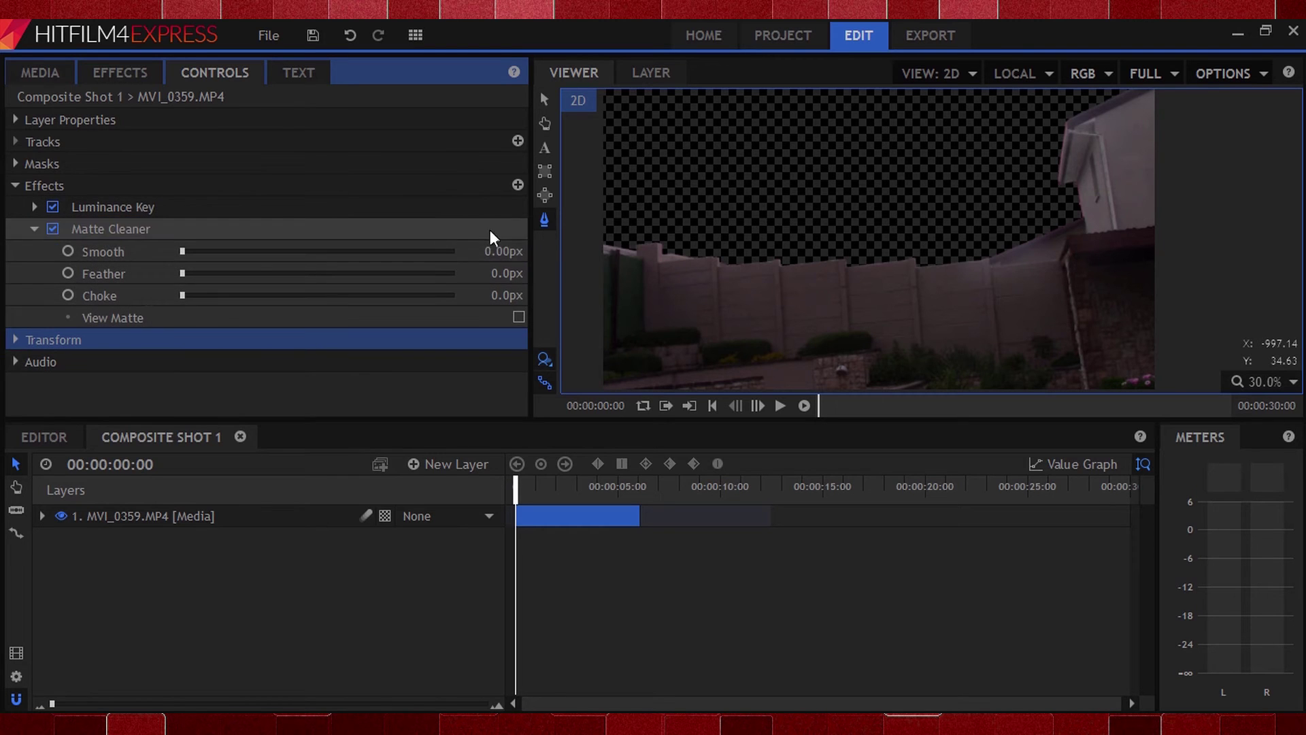
{"action": "left_click", "coordinate": [507, 251]}
{"action": "type", "text": "6"}
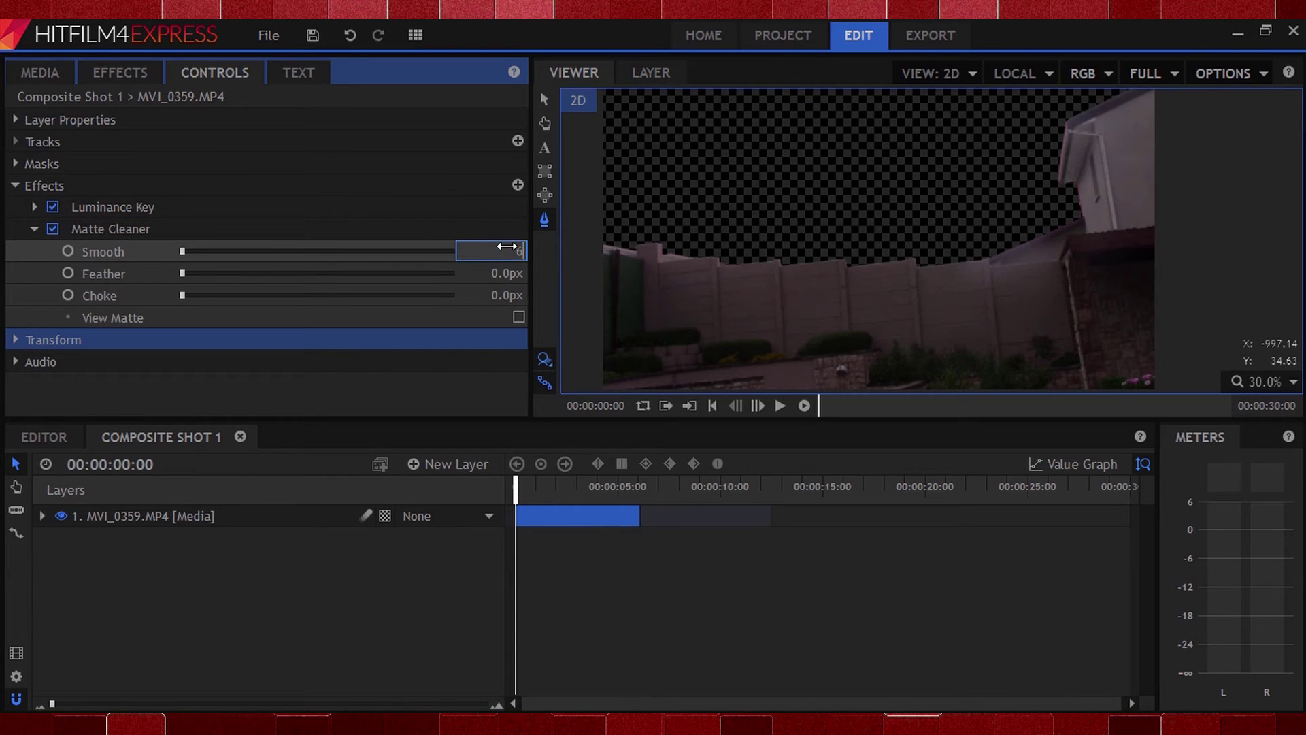
{"action": "key", "text": "Return"}
{"action": "scroll", "coordinate": [702, 271], "scroll_direction": "up", "scroll_amount": 5}
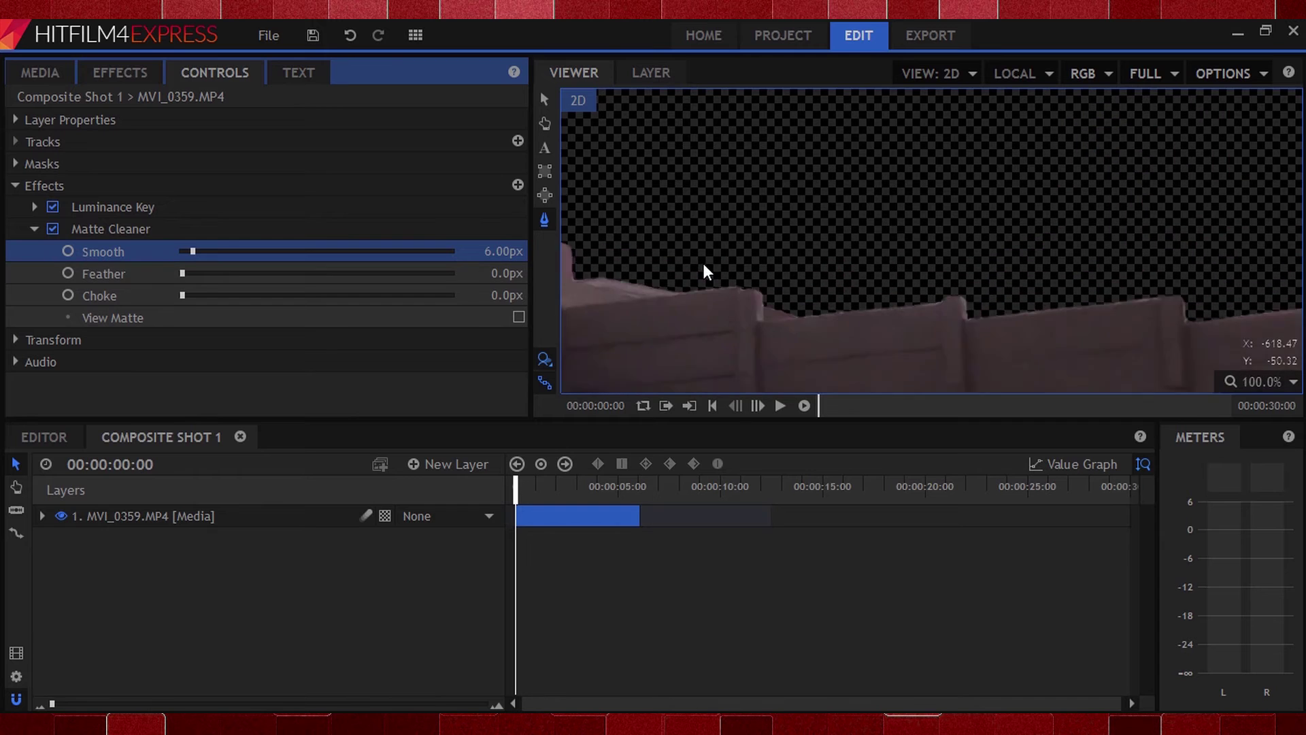
Step: Set the Matte Cleaner's Feather to 6 px and its Choke to 2 px
{"action": "left_click", "coordinate": [505, 273]}
{"action": "type", "text": "6"}
{"action": "key", "text": "Return"}
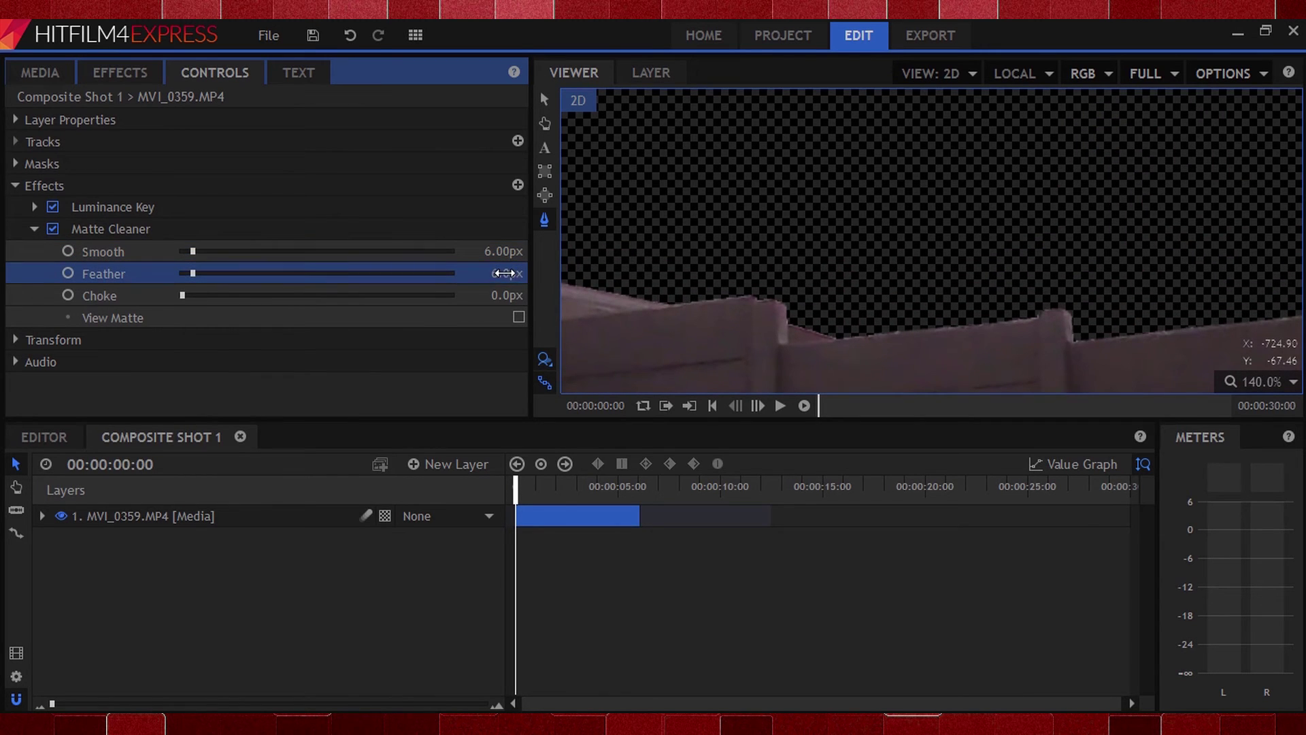
{"action": "left_click", "coordinate": [510, 294]}
{"action": "type", "text": "2"}
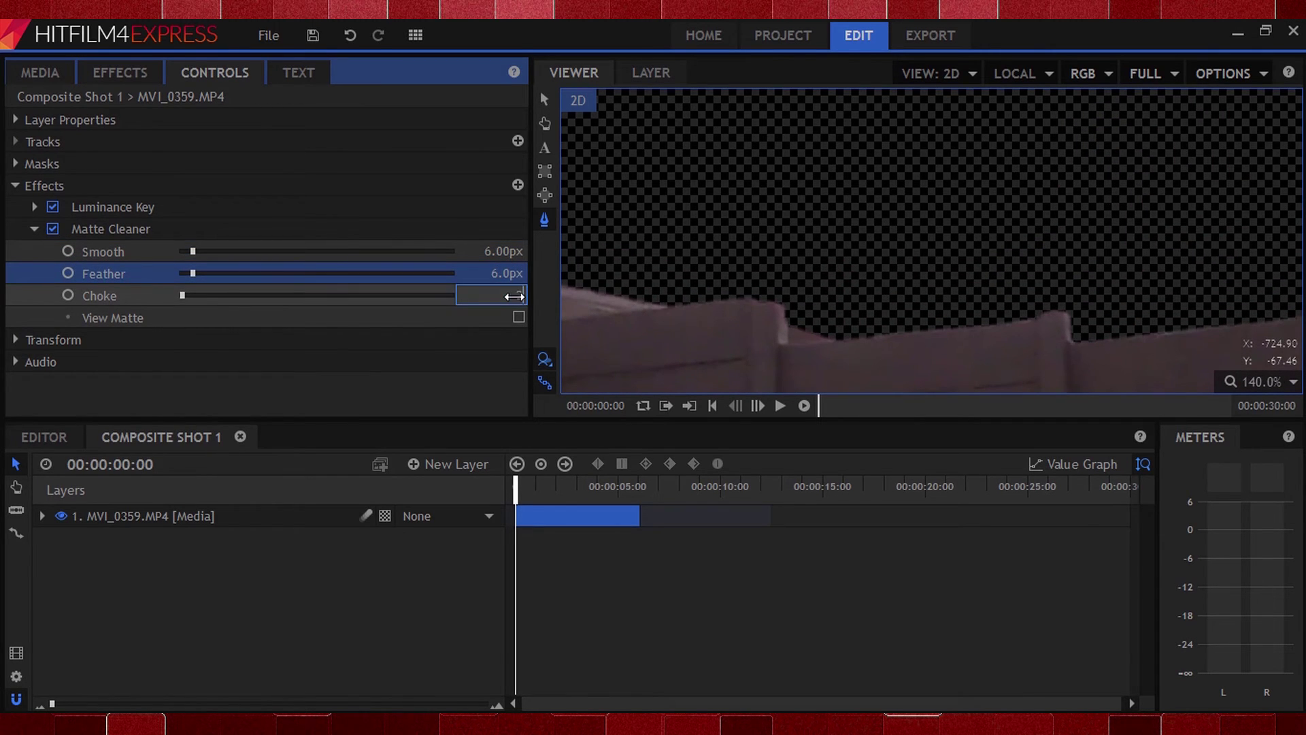
{"action": "key", "text": "Return"}
Step: Inspect the cleaned matte along the wall and roof edges, and compare the edges with the Matte Cleaner off and on
{"action": "left_click", "coordinate": [518, 316]}
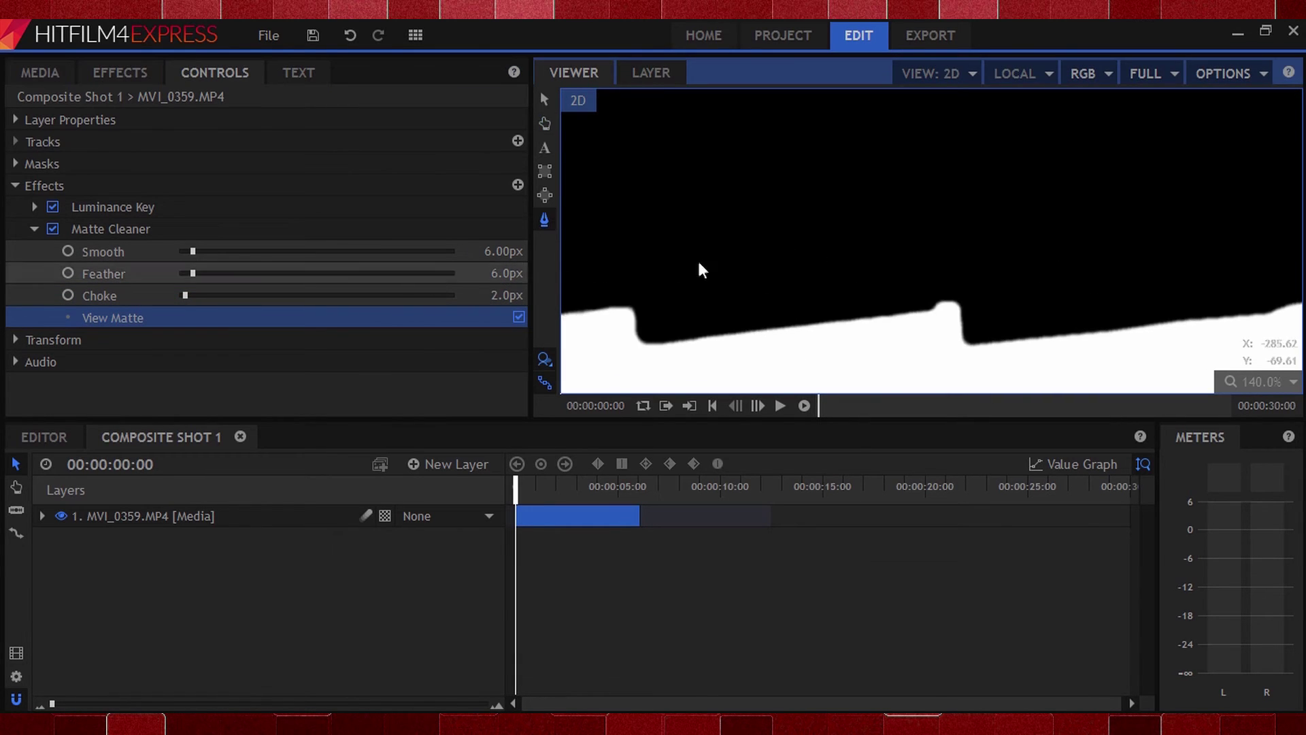
{"action": "key", "text": "h"}
{"action": "left_click", "coordinate": [518, 316]}
{"action": "left_click", "coordinate": [53, 229]}
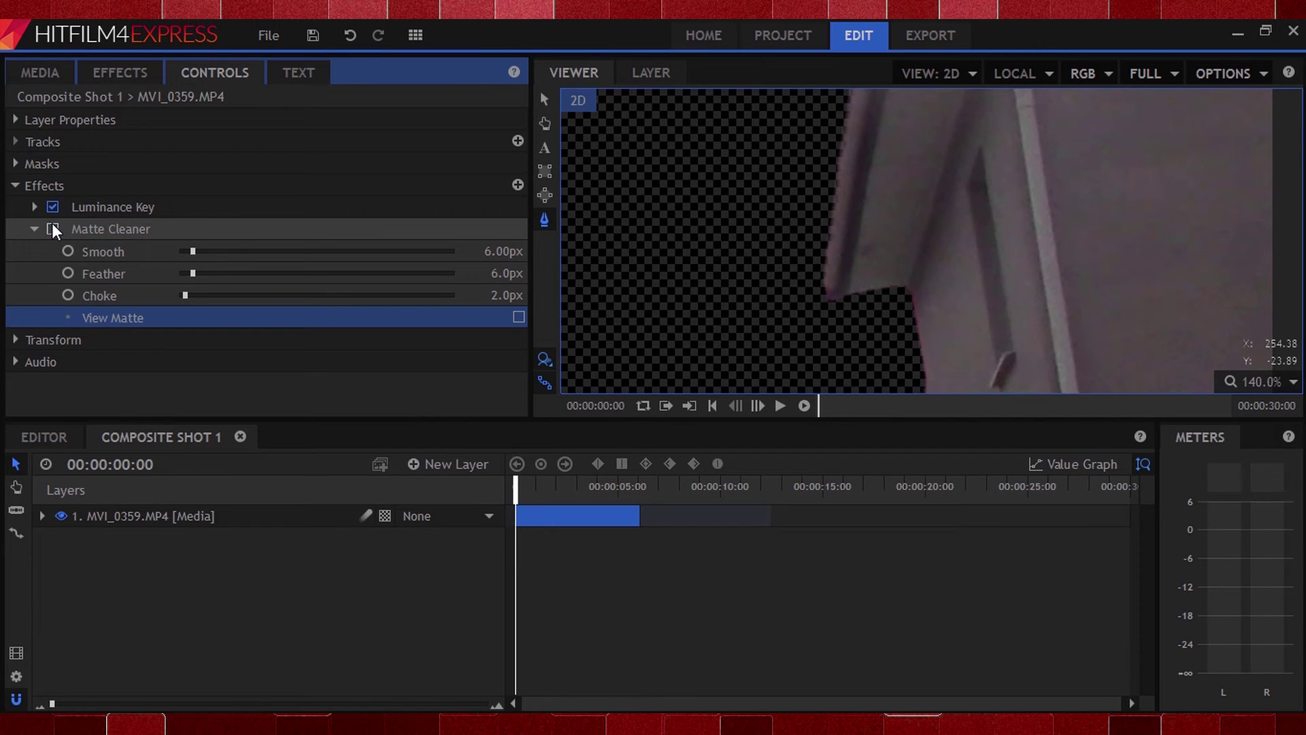
{"action": "left_click", "coordinate": [52, 228]}
{"action": "left_click_drag", "start_coordinate": [738, 196], "coordinate": [1044, 134]}
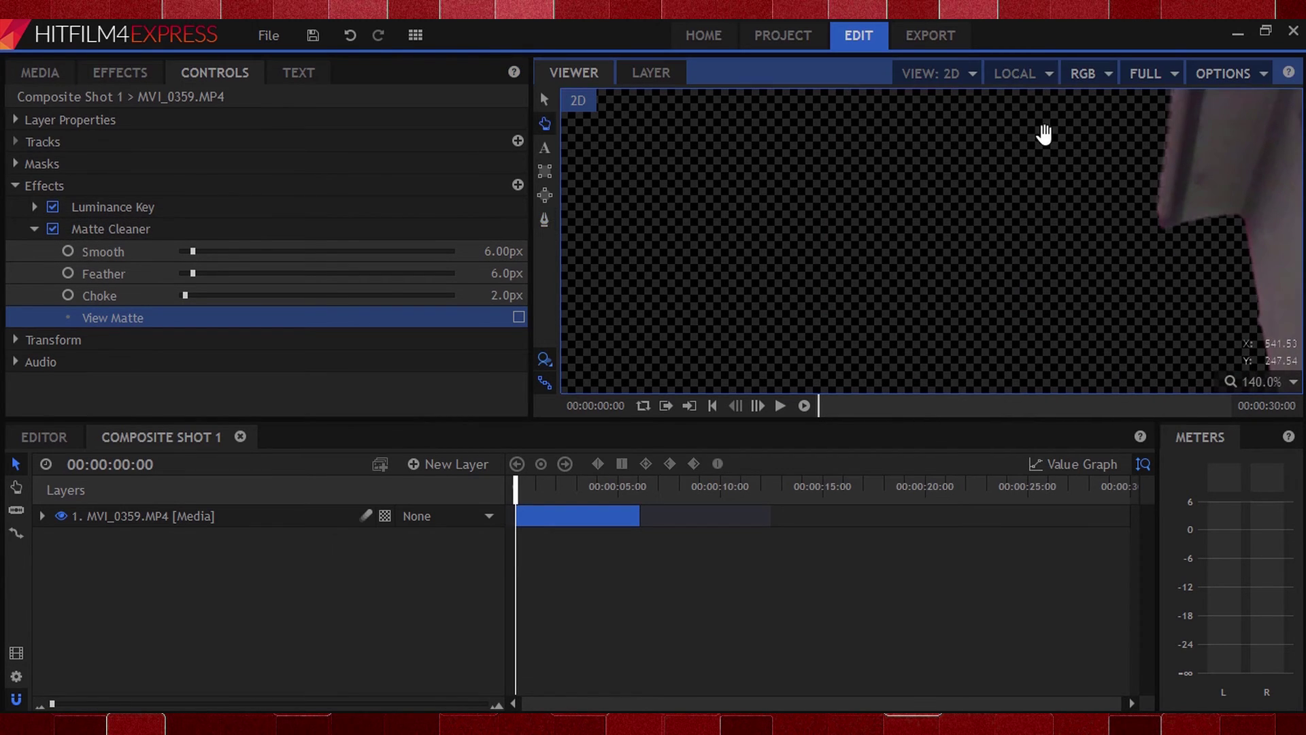
{"action": "scroll", "coordinate": [1022, 170], "scroll_direction": "down", "scroll_amount": 6}
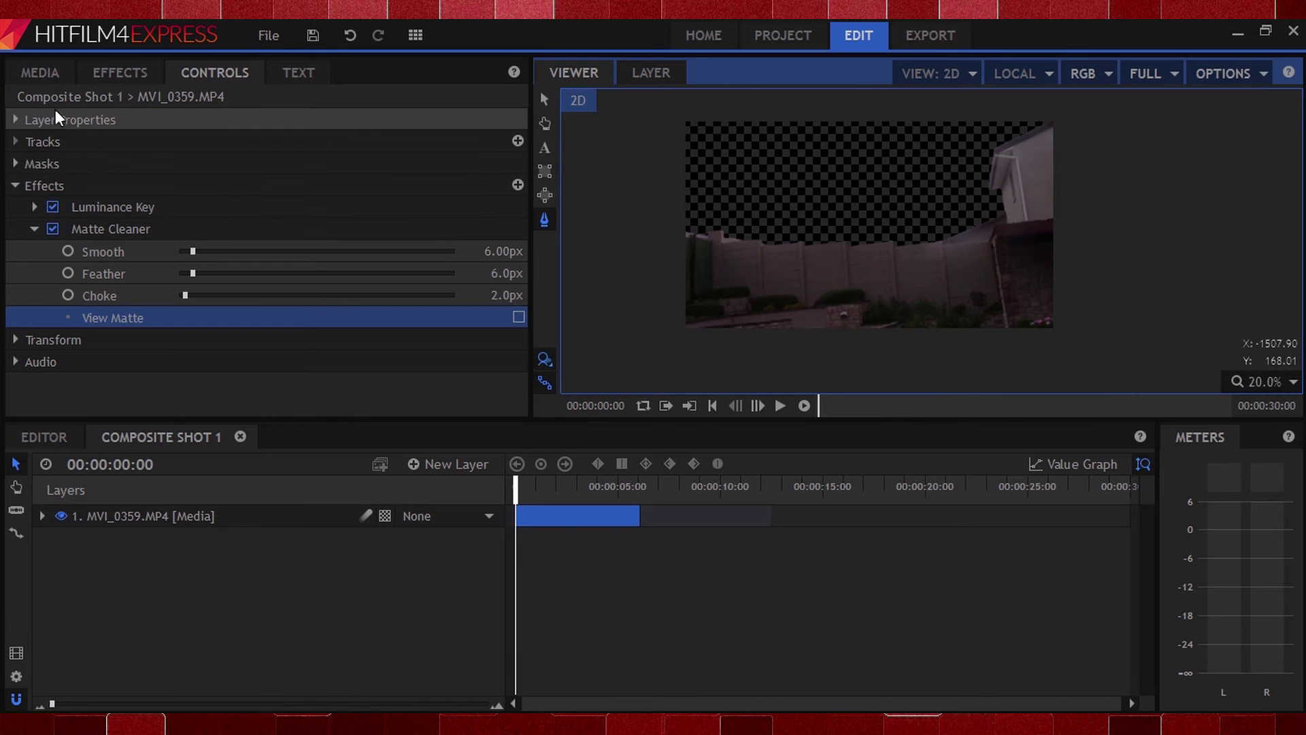
Step: Add Sky_2.jpg as a layer below the MVI_0359.MP4 clip and shift the sky image upward behind the wall
{"action": "left_click", "coordinate": [40, 72]}
{"action": "left_click_drag", "start_coordinate": [76, 337], "coordinate": [161, 545]}
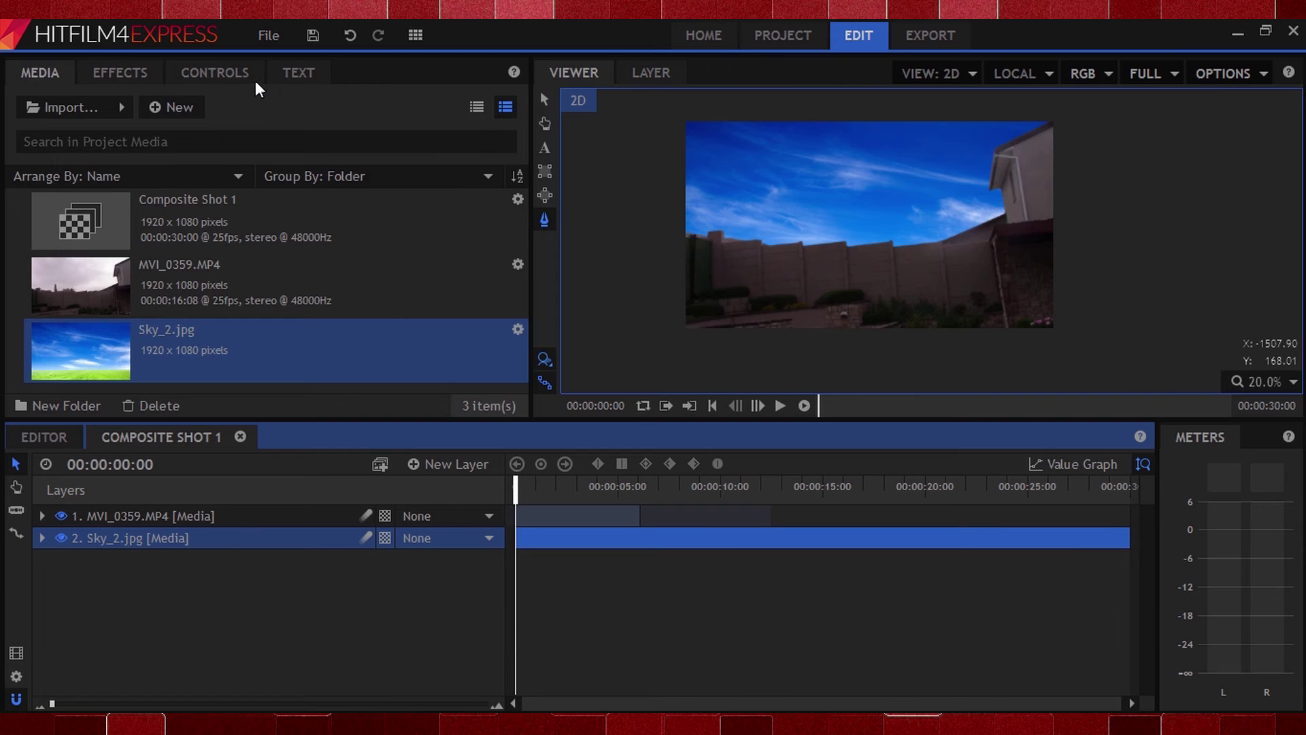
{"action": "left_click", "coordinate": [246, 73]}
{"action": "left_click", "coordinate": [545, 100]}
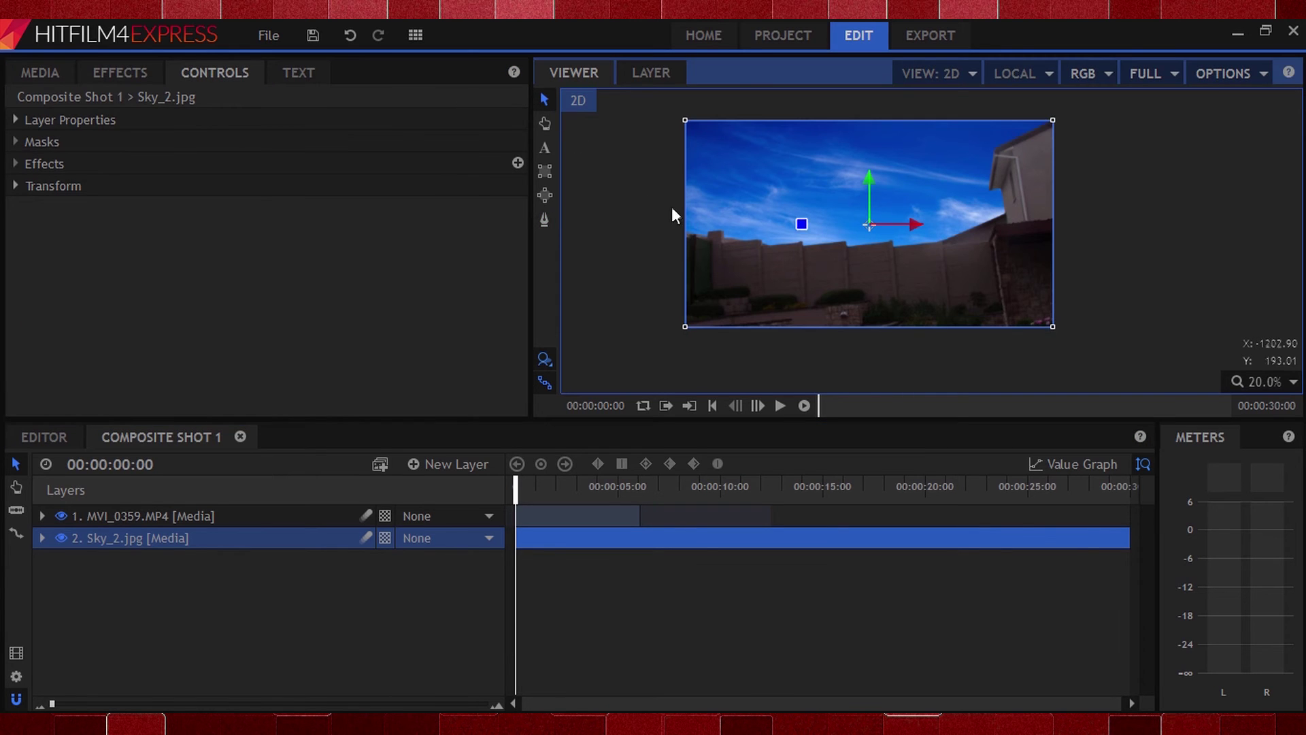
{"action": "scroll", "coordinate": [886, 239], "scroll_direction": "up", "scroll_amount": 1}
{"action": "left_click", "coordinate": [1265, 382]}
{"action": "left_click", "coordinate": [1266, 602]}
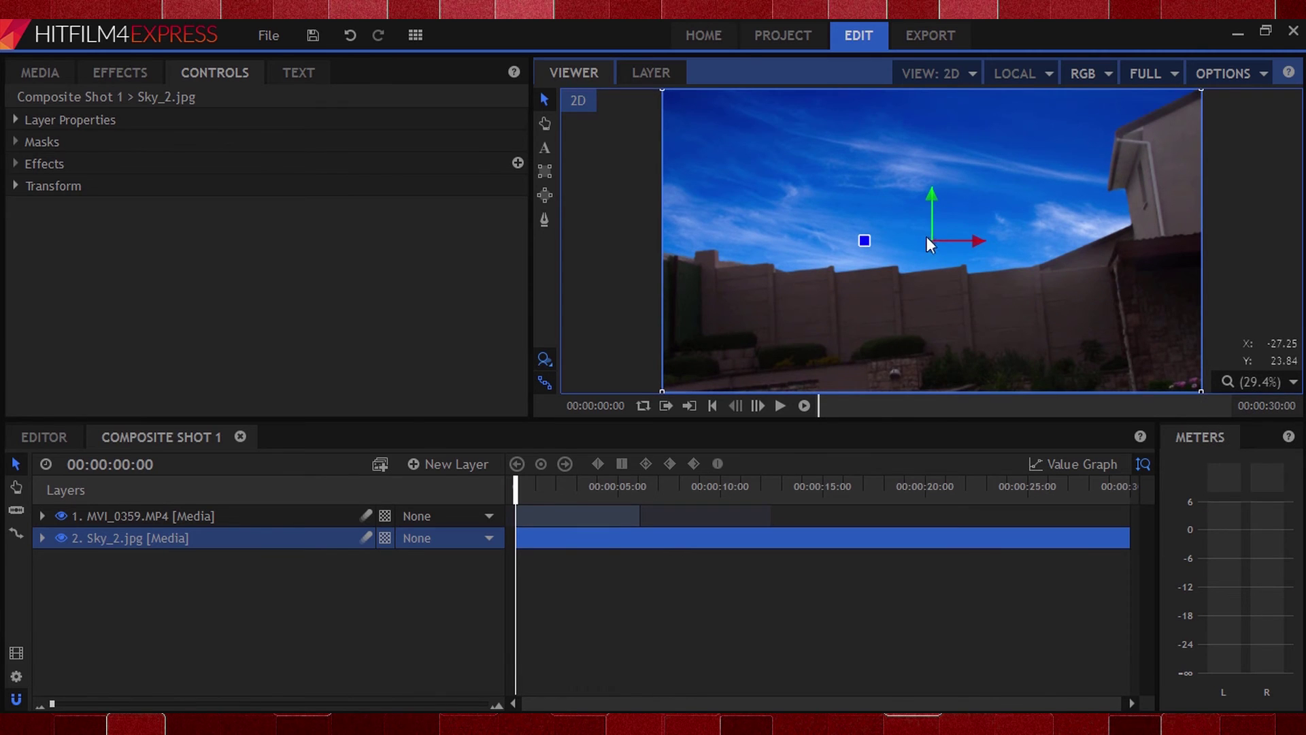
{"action": "left_click_drag", "start_coordinate": [931, 239], "coordinate": [929, 212]}
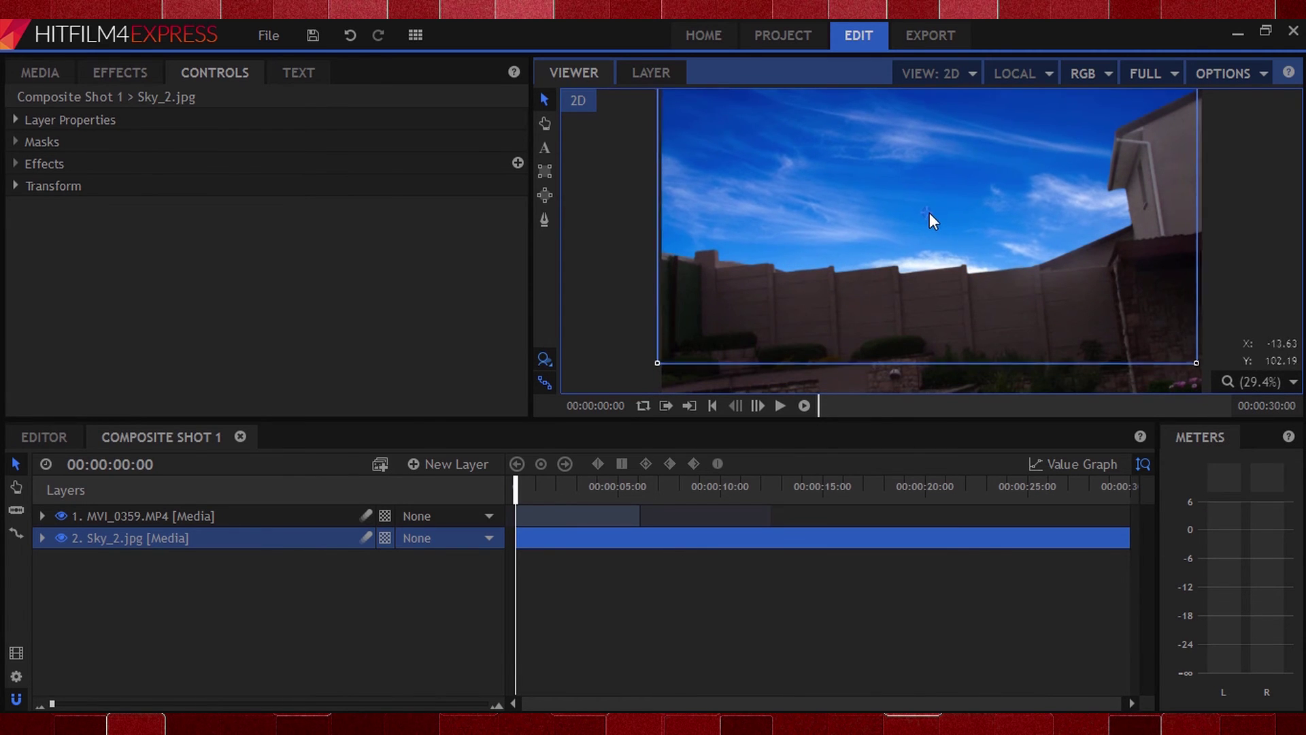
Step: Scale the Sky_2.jpg layer to 111% and reposition it at about 3.4, 115.8 so it fills the frame
{"action": "left_click", "coordinate": [14, 186]}
{"action": "left_click_drag", "start_coordinate": [458, 271], "coordinate": [477, 271]}
{"action": "left_click_drag", "start_coordinate": [922, 203], "coordinate": [928, 207]}
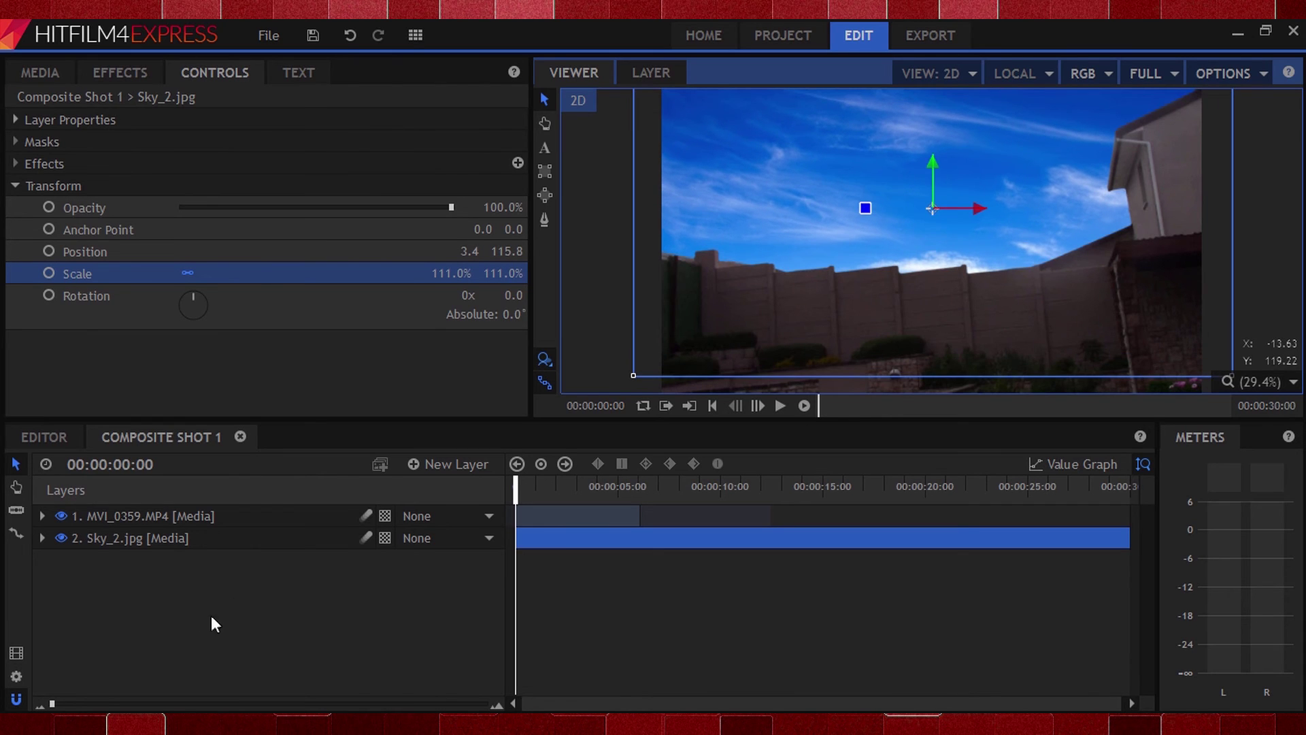
{"action": "left_click", "coordinate": [185, 620]}
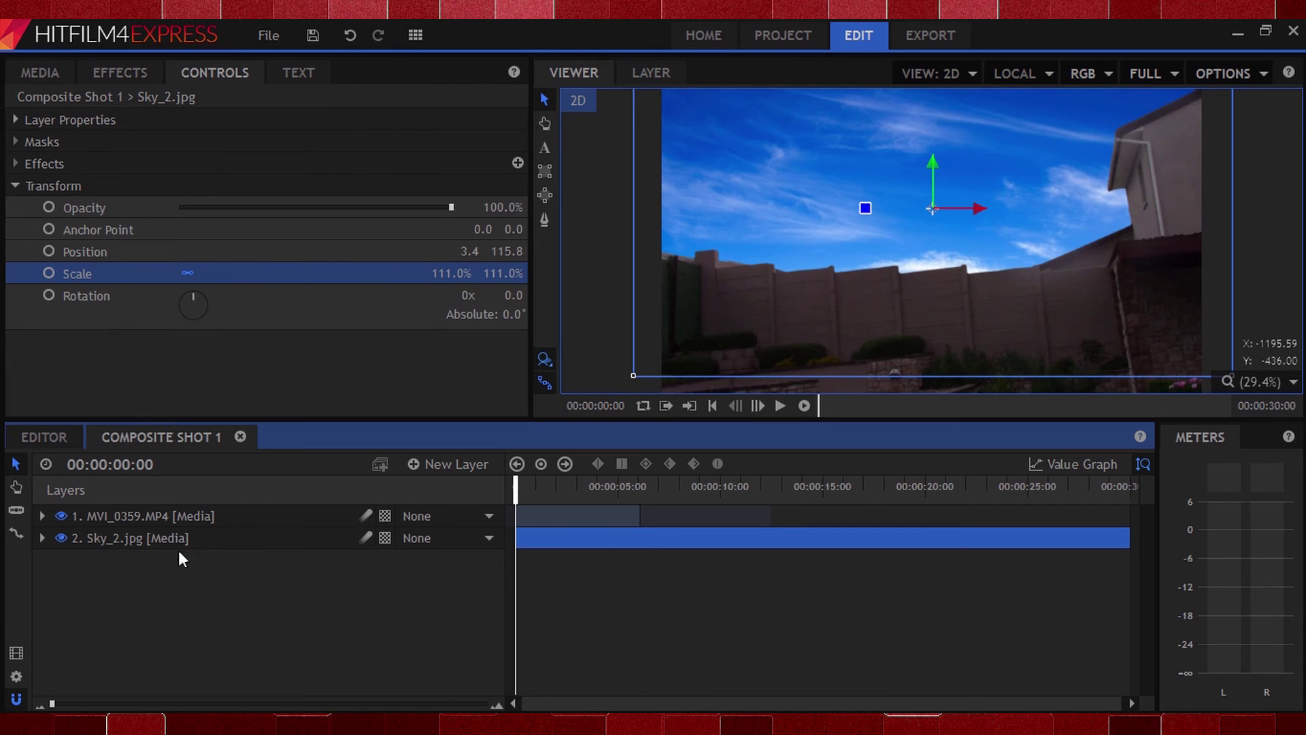
{"action": "left_click", "coordinate": [15, 186]}
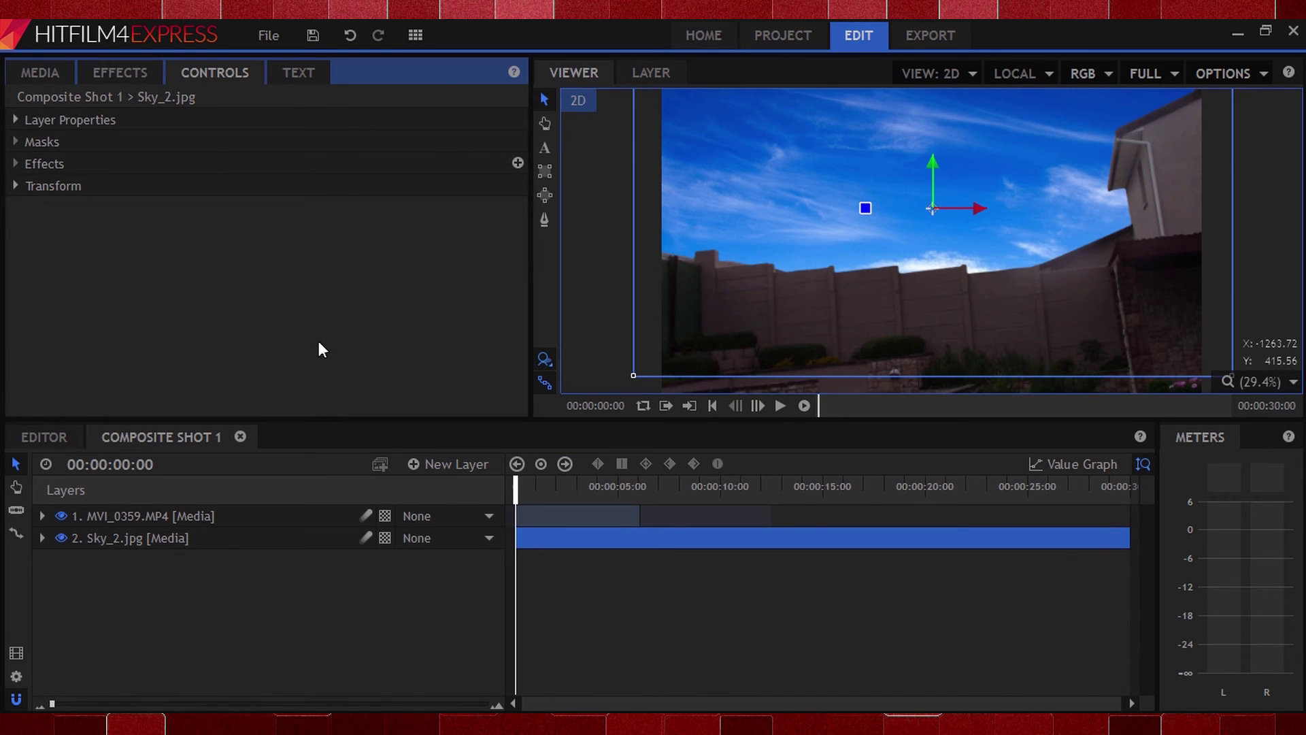
Step: Apply the Hue, Saturation & Lightness effect to the Sky_2.jpg layer and set its master Saturation to -53
{"action": "left_click", "coordinate": [120, 73]}
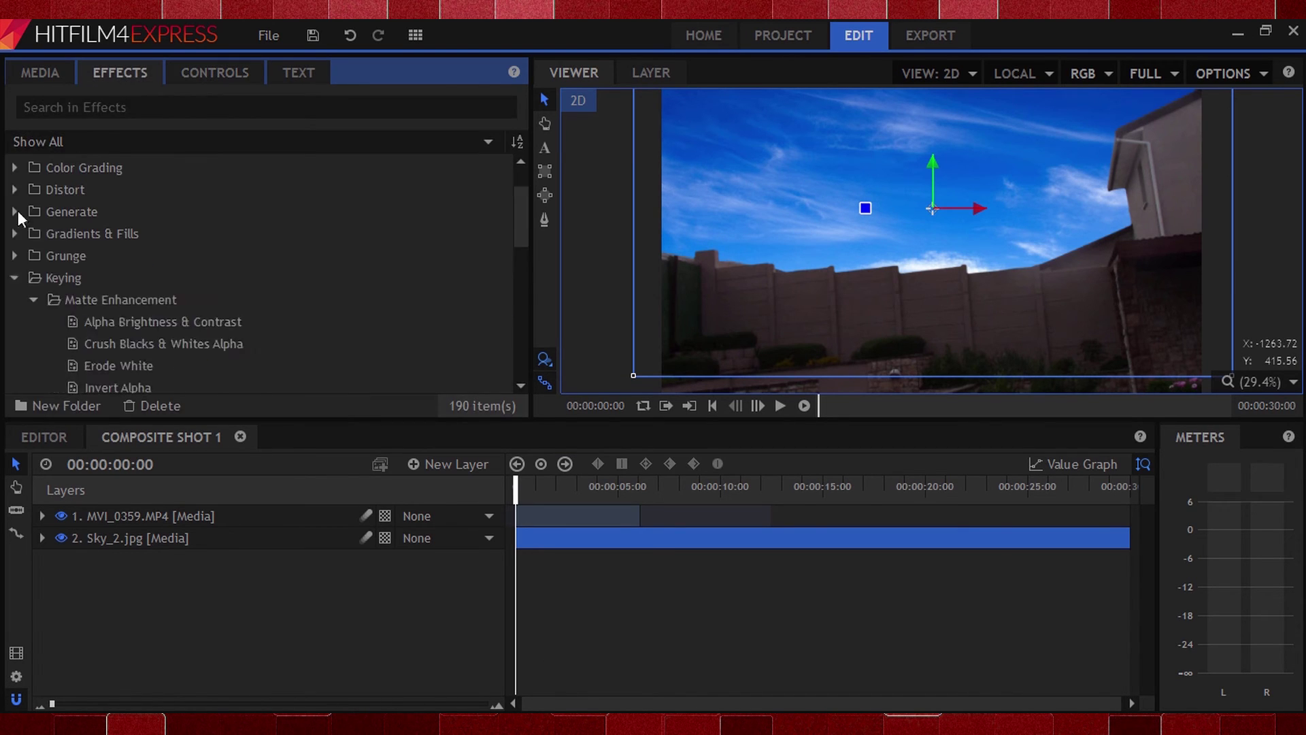
{"action": "scroll", "coordinate": [59, 254], "scroll_direction": "up", "scroll_amount": 3}
{"action": "left_click_drag", "start_coordinate": [111, 315], "coordinate": [136, 544]}
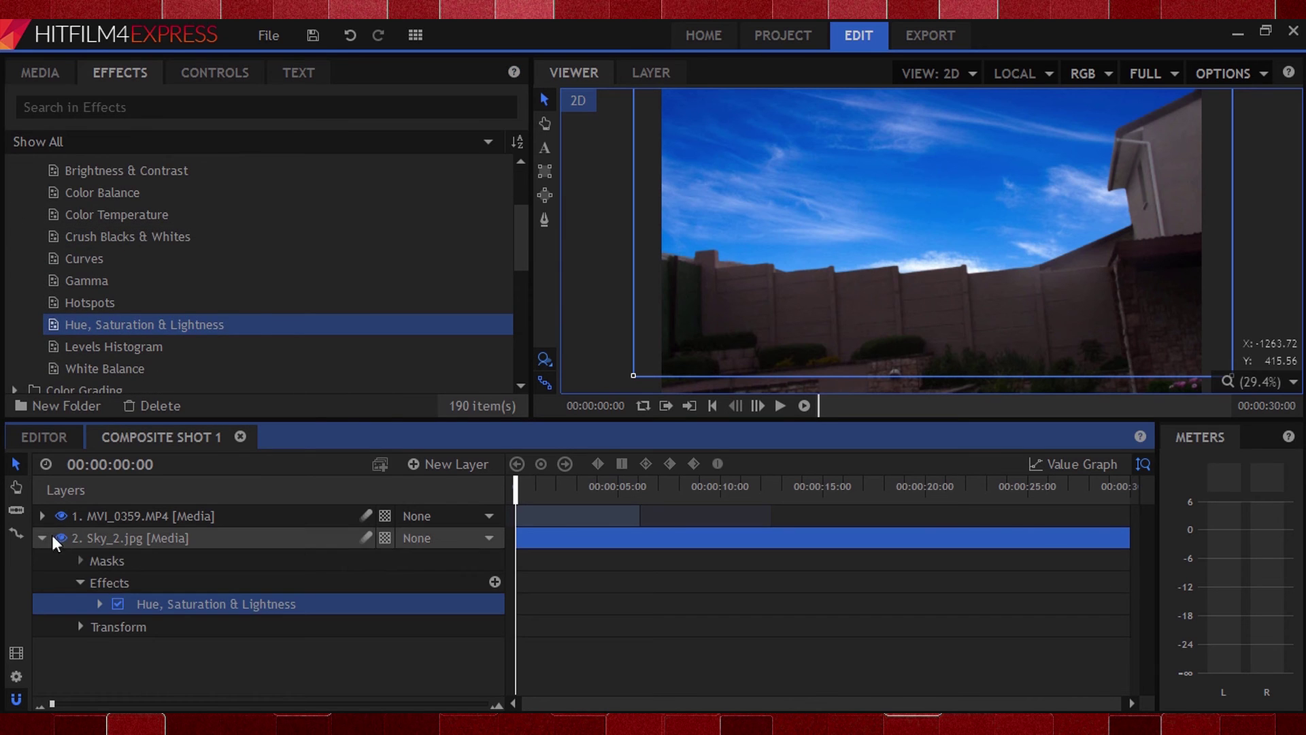
{"action": "left_click", "coordinate": [43, 537]}
{"action": "left_click", "coordinate": [34, 184]}
{"action": "left_click_drag", "start_coordinate": [458, 256], "coordinate": [421, 255]}
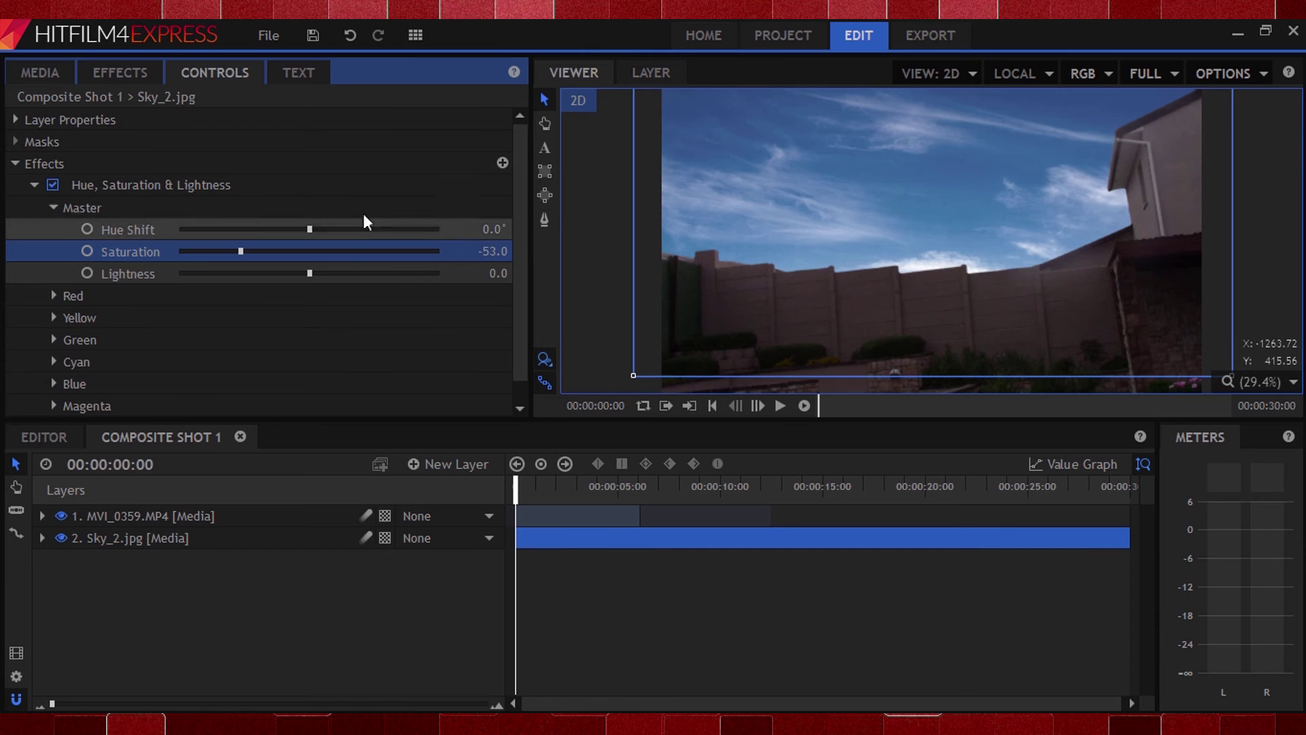
Step: Apply the Curves effect to the MVI_0359.MP4 layer and show its settings
{"action": "left_click", "coordinate": [120, 72]}
{"action": "left_click", "coordinate": [143, 516]}
{"action": "left_click", "coordinate": [215, 72]}
{"action": "left_click", "coordinate": [34, 338]}
Step: Lower the midtones of the Red channel slightly in the MVI_0359.MP4 layer's Curves effect
{"action": "left_click", "coordinate": [210, 262]}
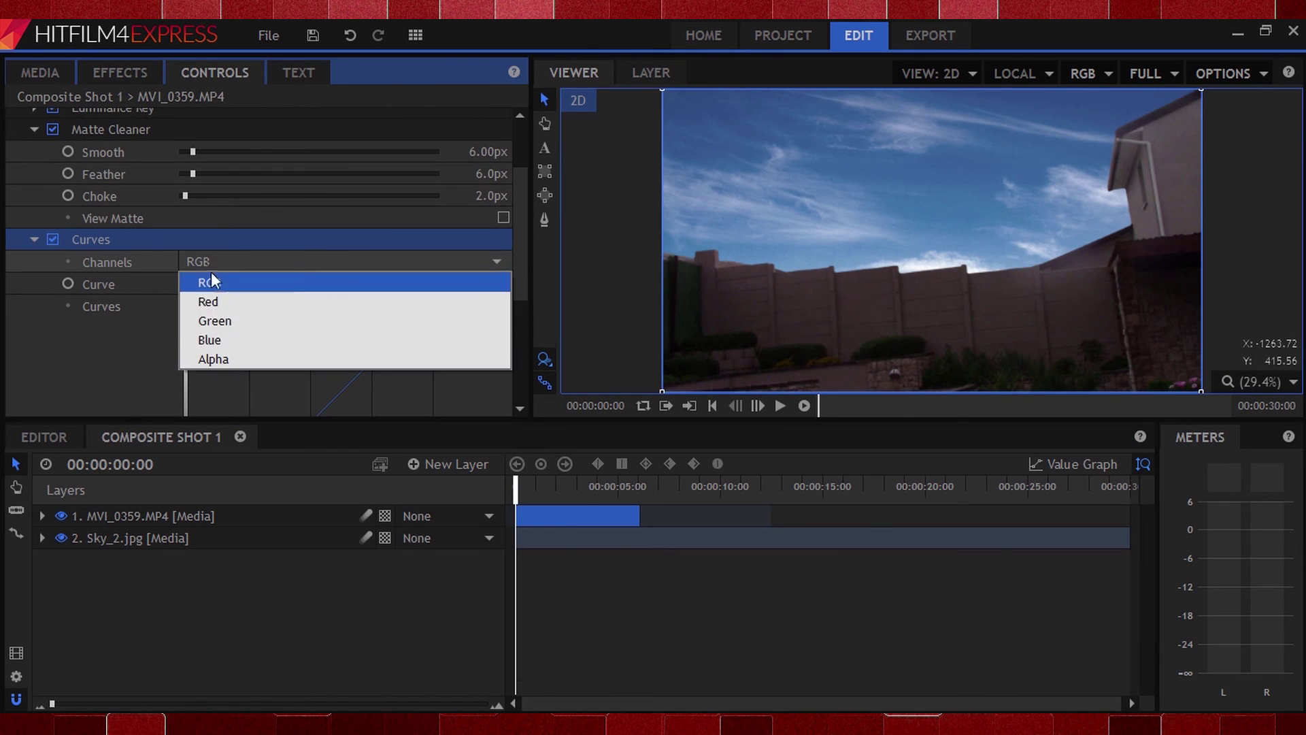
{"action": "key", "text": "Escape"}
{"action": "scroll", "coordinate": [305, 197], "scroll_direction": "down", "scroll_amount": 5}
{"action": "left_click_drag", "start_coordinate": [304, 197], "coordinate": [313, 202]}
{"action": "scroll", "coordinate": [137, 247], "scroll_direction": "up", "scroll_amount": 5}
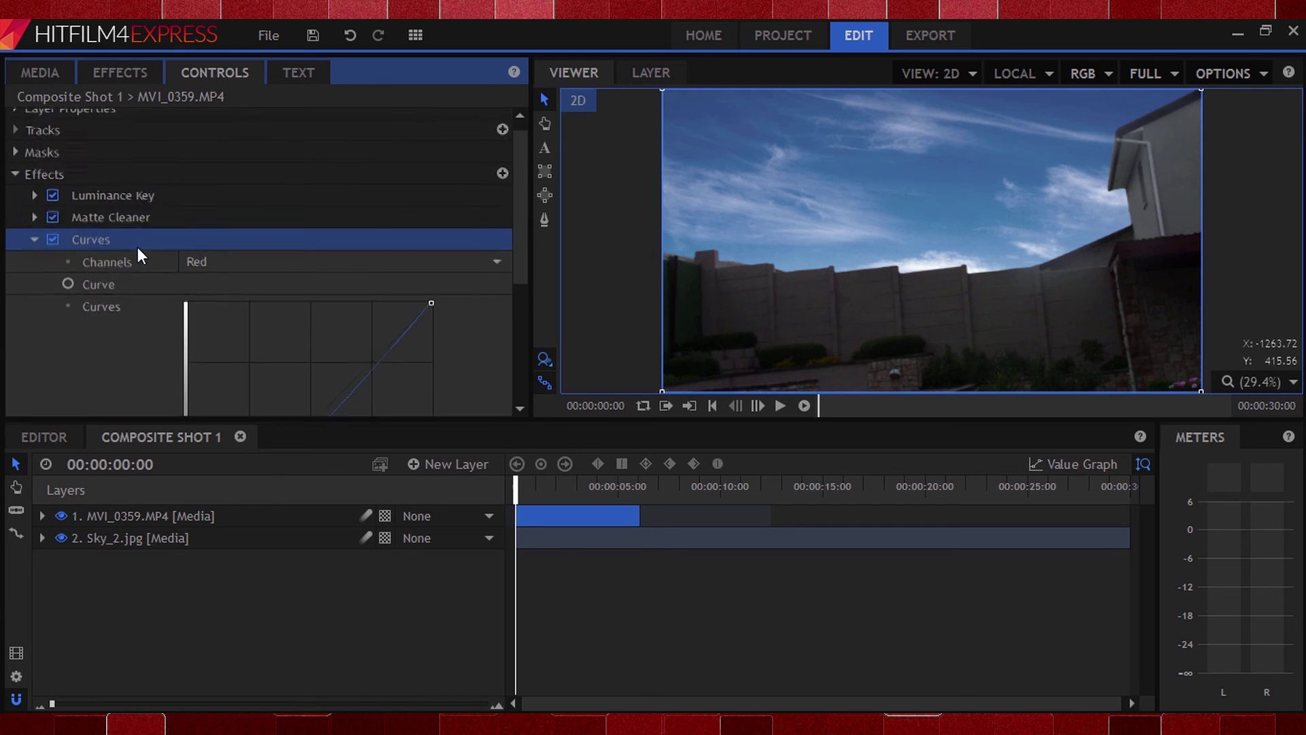
{"action": "left_click", "coordinate": [34, 250]}
{"action": "left_click", "coordinate": [20, 186]}
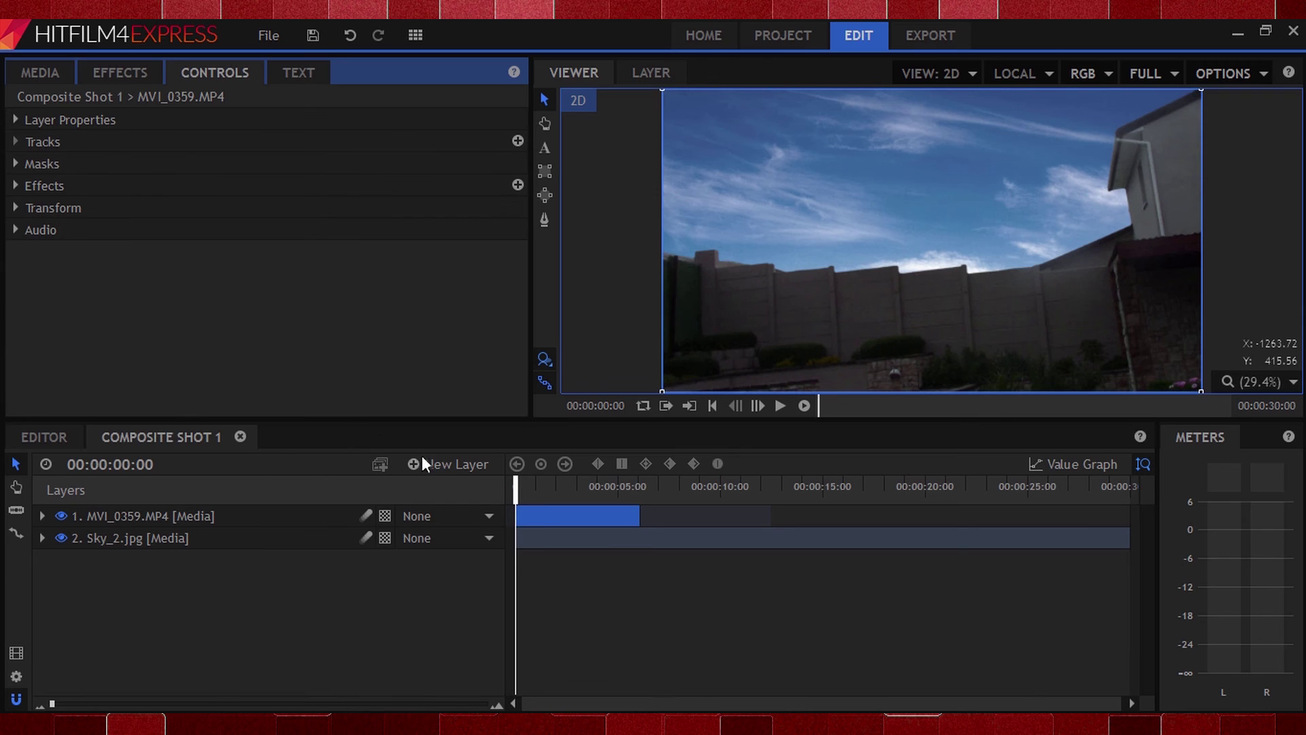
Step: Create a grade layer above the clip and the sky, and apply the Curves effect to it
{"action": "left_click", "coordinate": [428, 465]}
{"action": "left_click", "coordinate": [464, 538]}
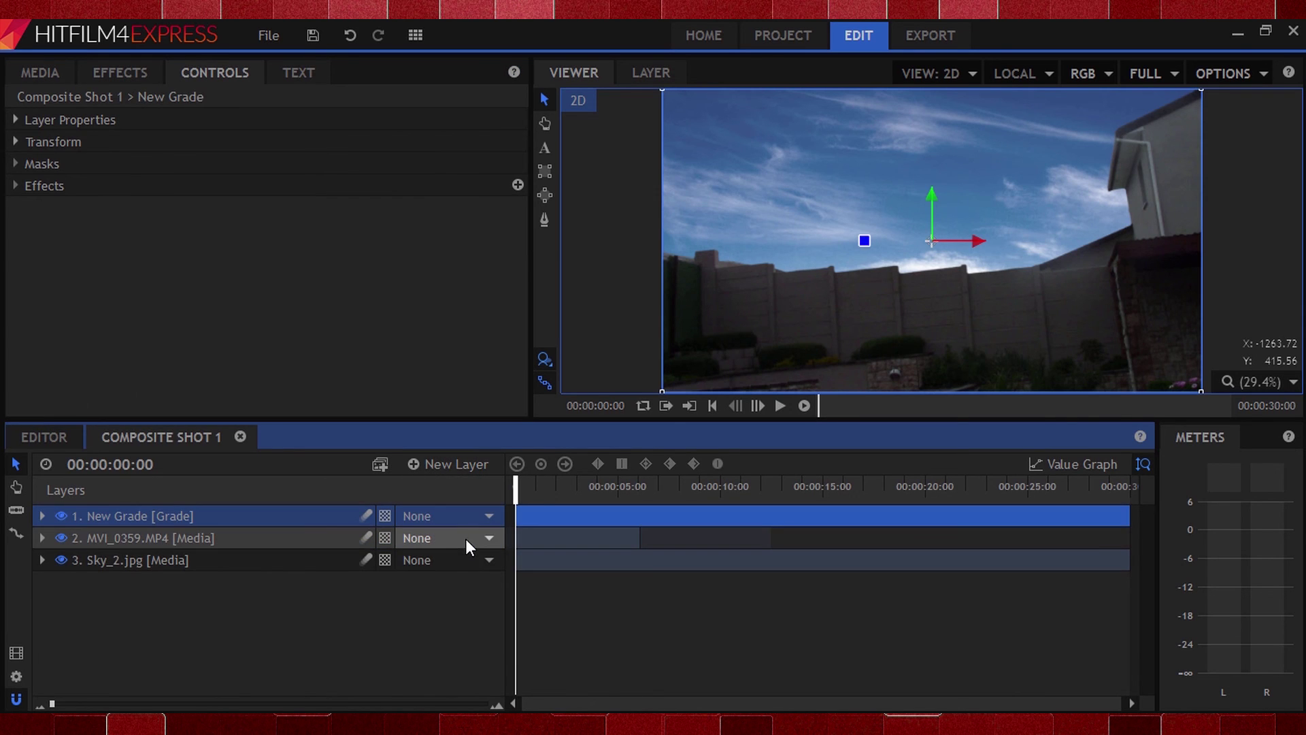
{"action": "left_click", "coordinate": [129, 68]}
{"action": "left_click_drag", "start_coordinate": [75, 259], "coordinate": [42, 517]}
{"action": "left_click", "coordinate": [42, 516]}
Step: Lift the midtones slightly in the grade layer's Curves effect
{"action": "left_click", "coordinate": [212, 73]}
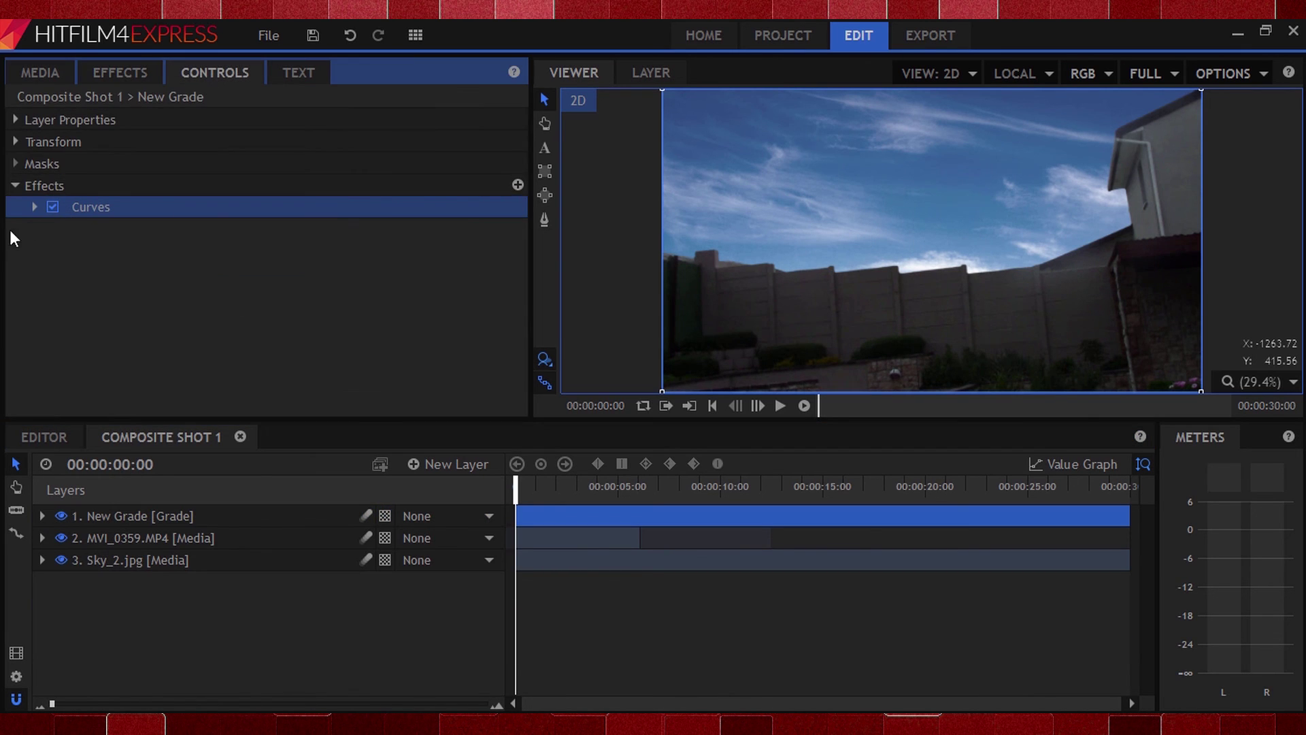
{"action": "left_click", "coordinate": [34, 207]}
{"action": "left_click_drag", "start_coordinate": [306, 394], "coordinate": [291, 373]}
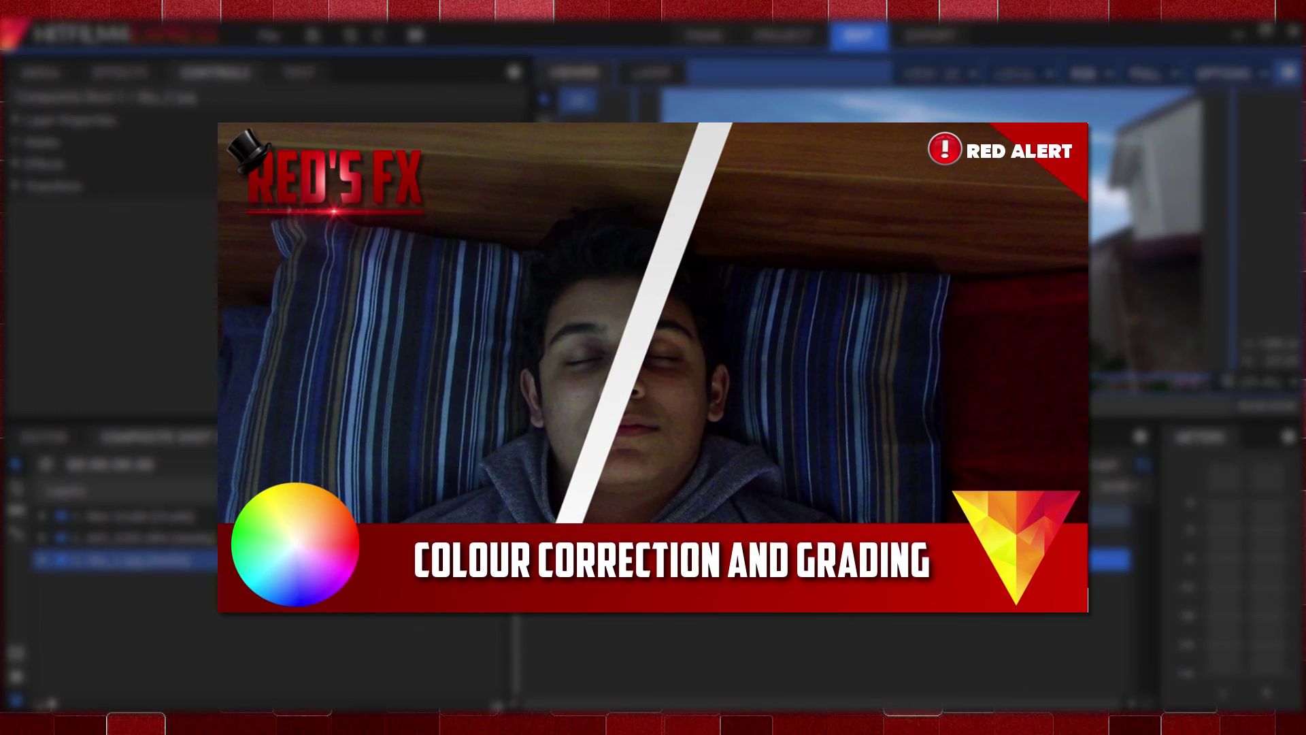